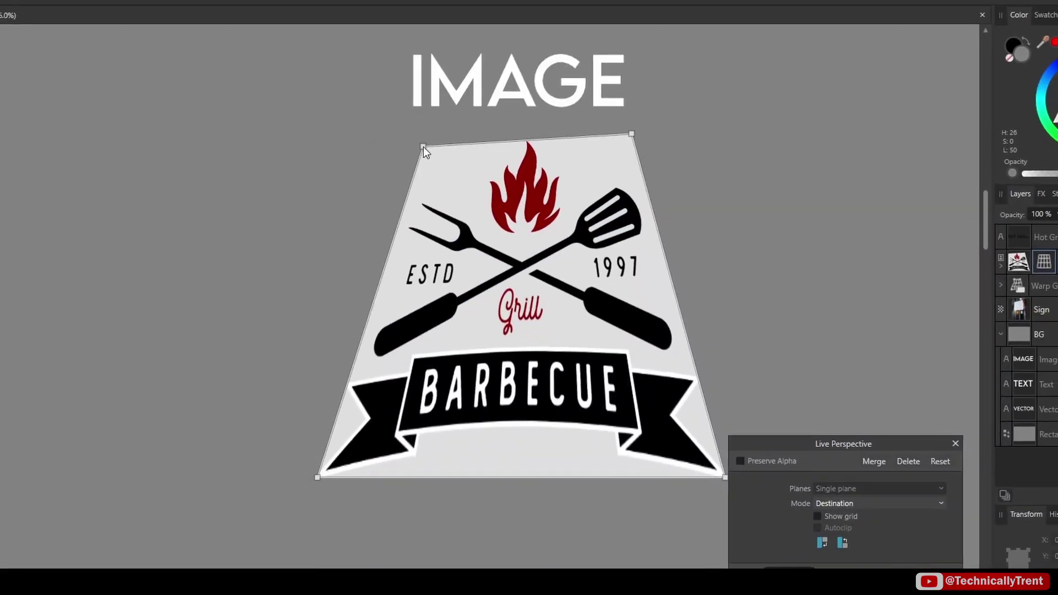
- Drag the barbecue image's Live Perspective corners into a trapezoid, widening its bottom edge
left_click_drag(318, 477, 335, 513)
left_click_drag(631, 134, 623, 114)
left_click_drag(726, 477, 689, 503)
left_click_drag(364, 510, 269, 476)
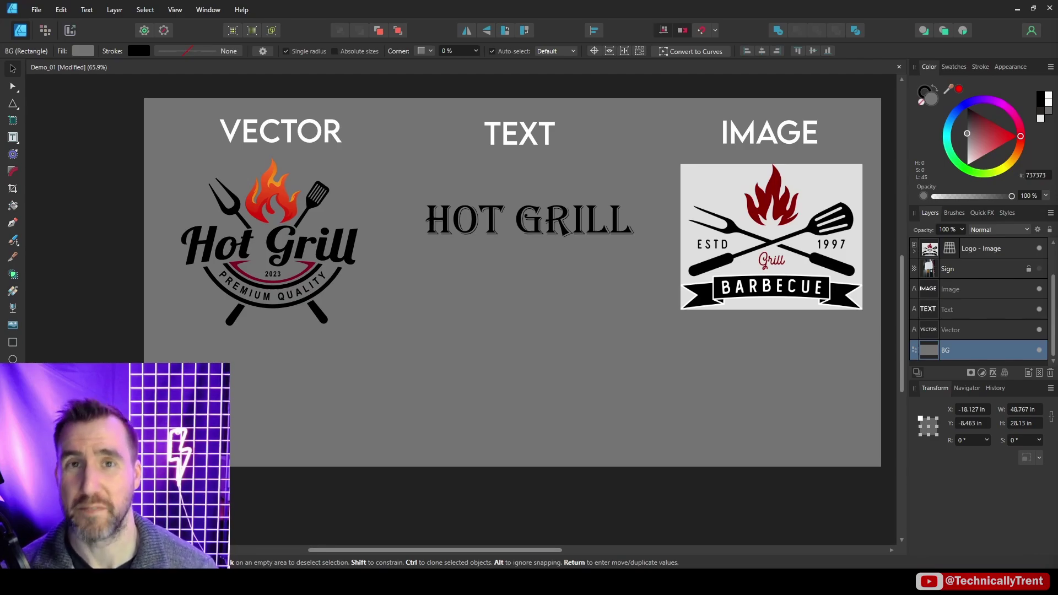
- Select the Hot Grill vector logo and inspect its Grill letter nodes with the Node tool
left_click(320, 215)
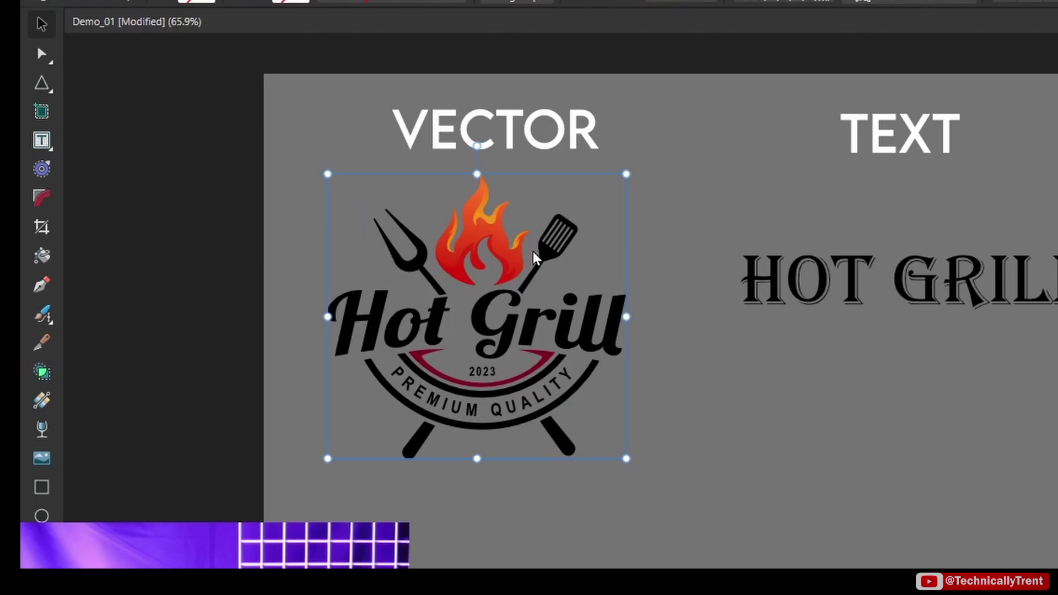
left_click(42, 53)
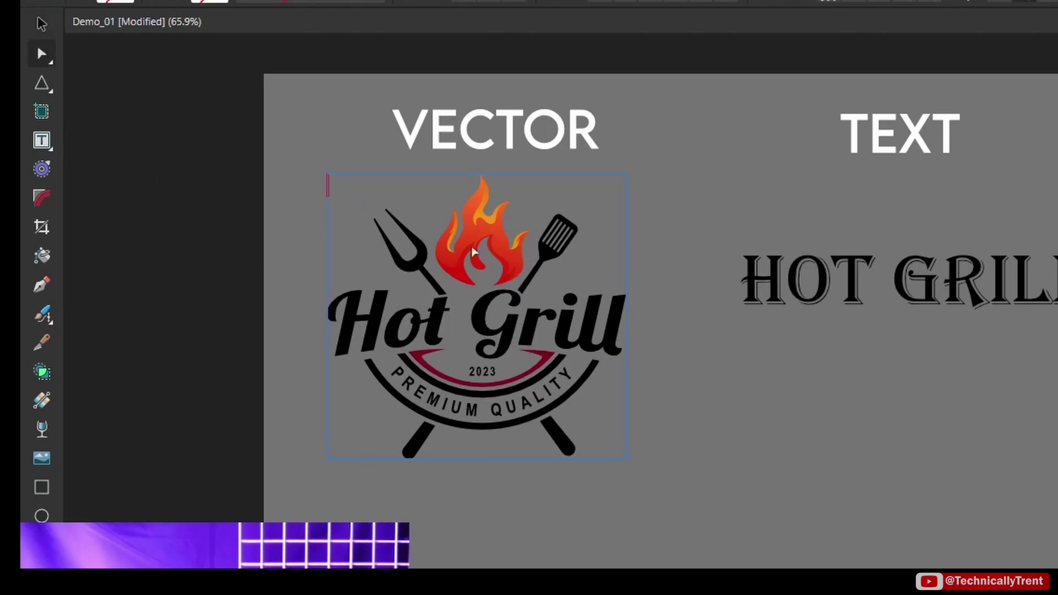
left_click(600, 336)
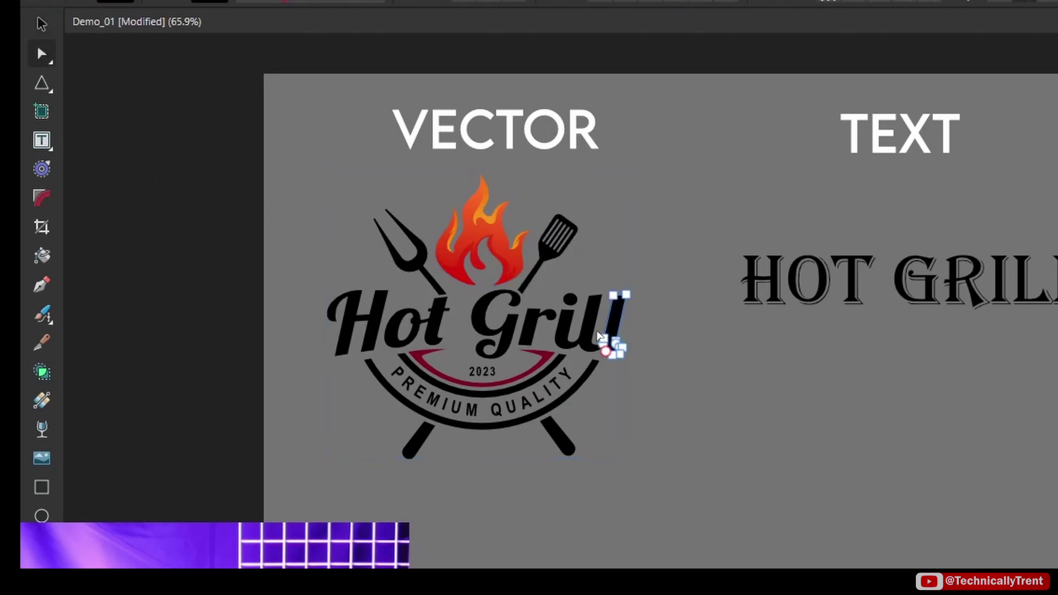
left_click(516, 342)
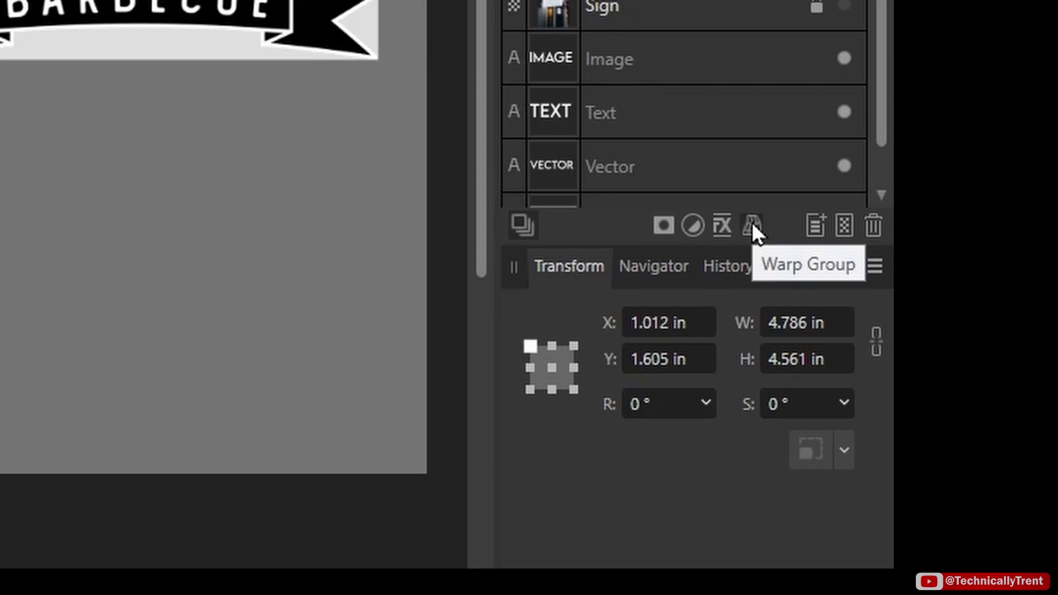
- Wrap the vector logo in a Perspective warp group and drag its corners so the right side leans
left_click(752, 226)
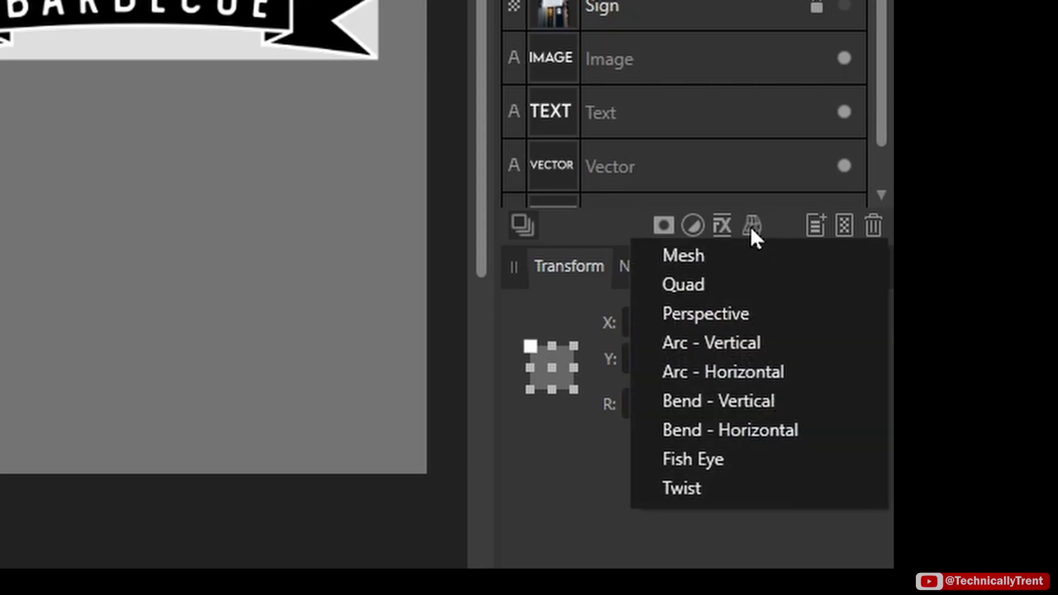
left_click(734, 315)
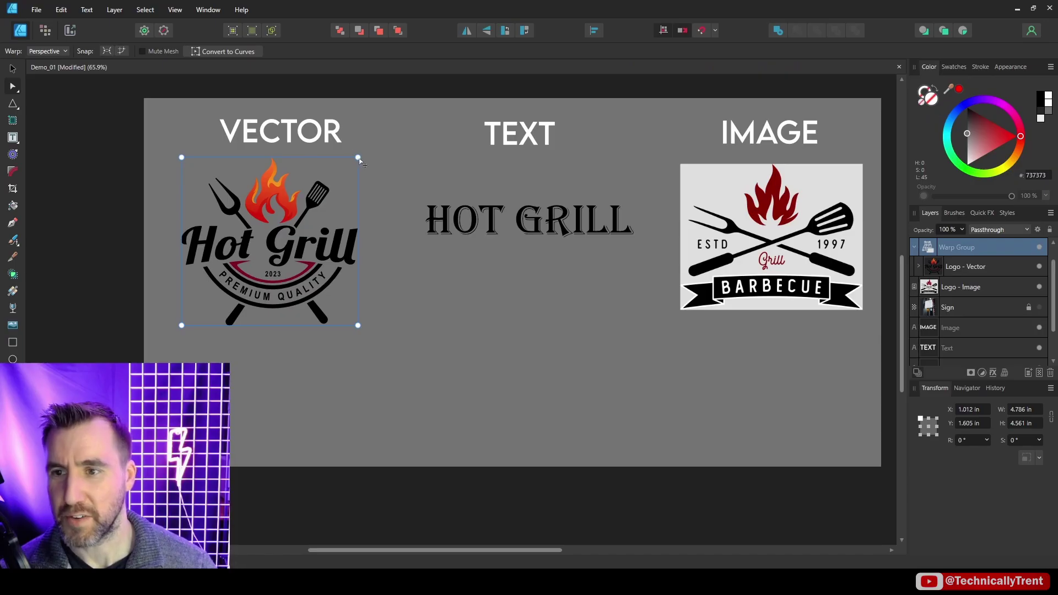
left_click_drag(358, 158, 365, 133)
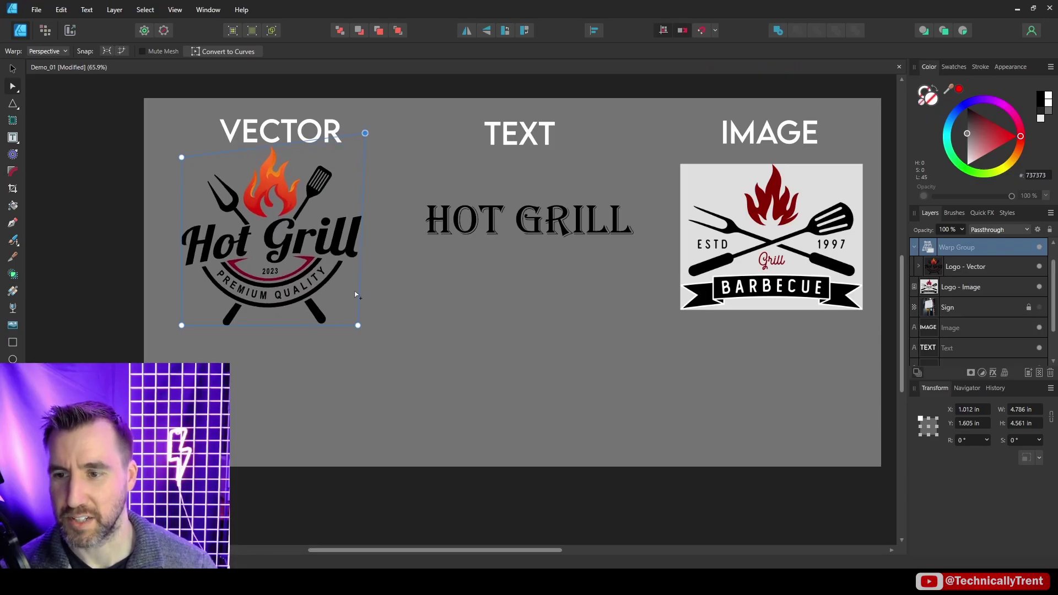
left_click_drag(359, 325, 377, 382)
left_click_drag(181, 157, 152, 143)
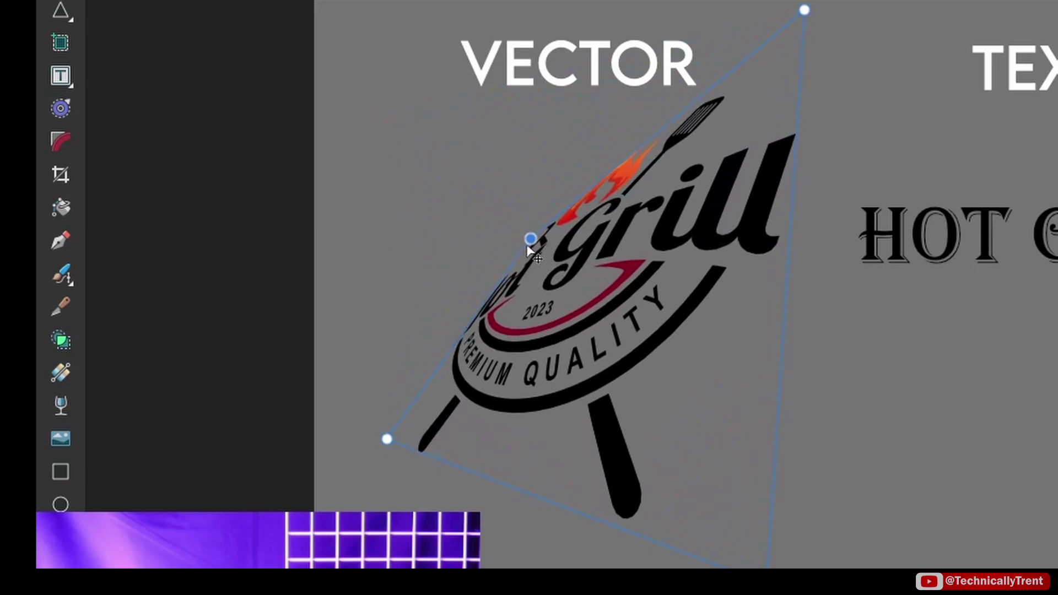
left_click_drag(329, 87, 406, 182)
left_click(784, 482)
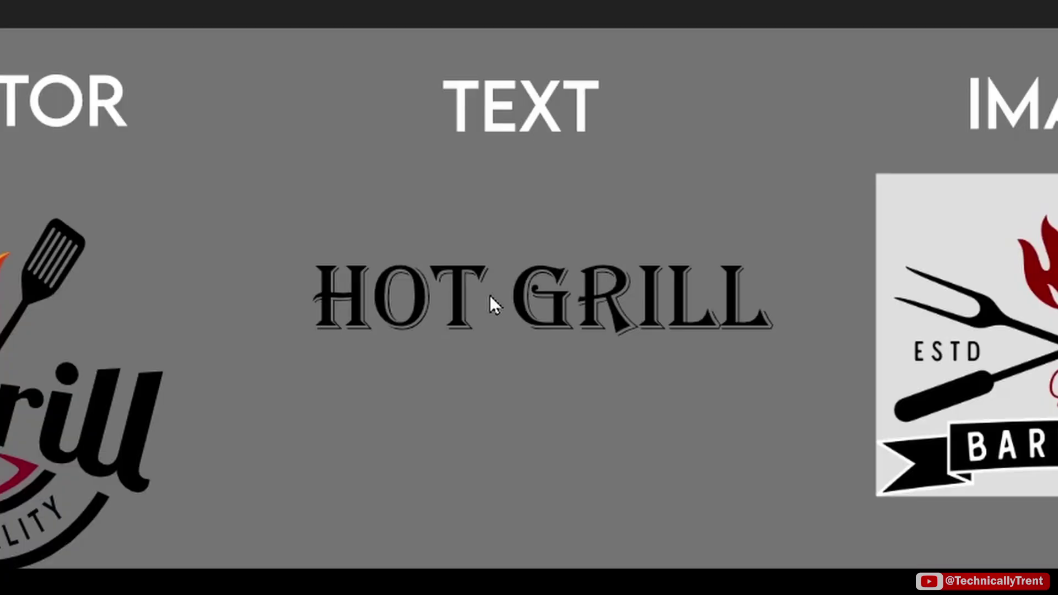
- Give the HOT GRILL text a Perspective warp, raising its top-right and lowering its bottom-right corner
left_click(469, 218)
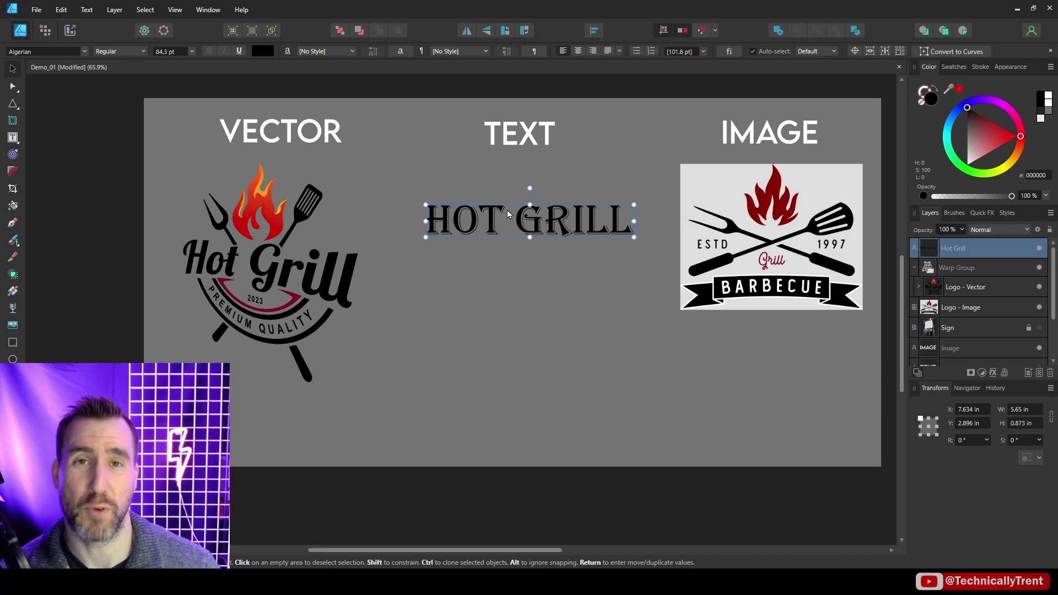
left_click(1004, 373)
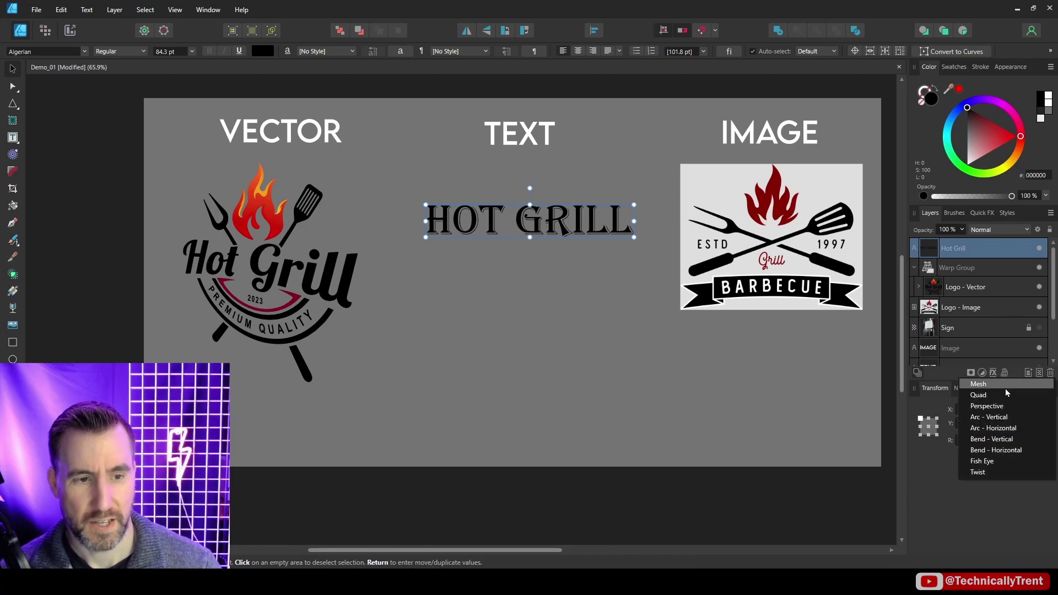
left_click(1004, 411)
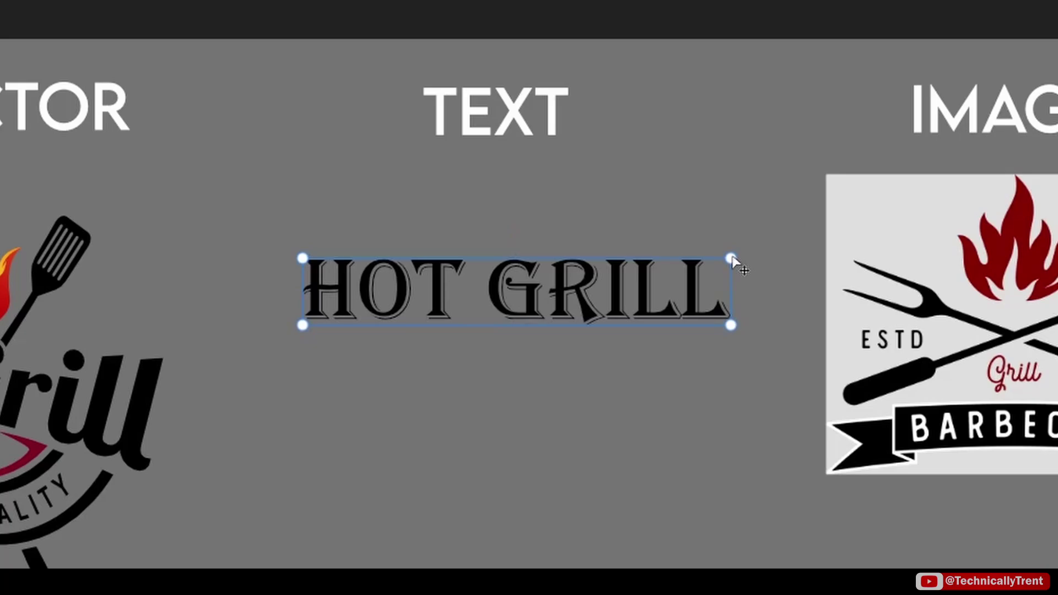
left_click_drag(634, 205, 635, 165)
left_click_drag(735, 172, 736, 166)
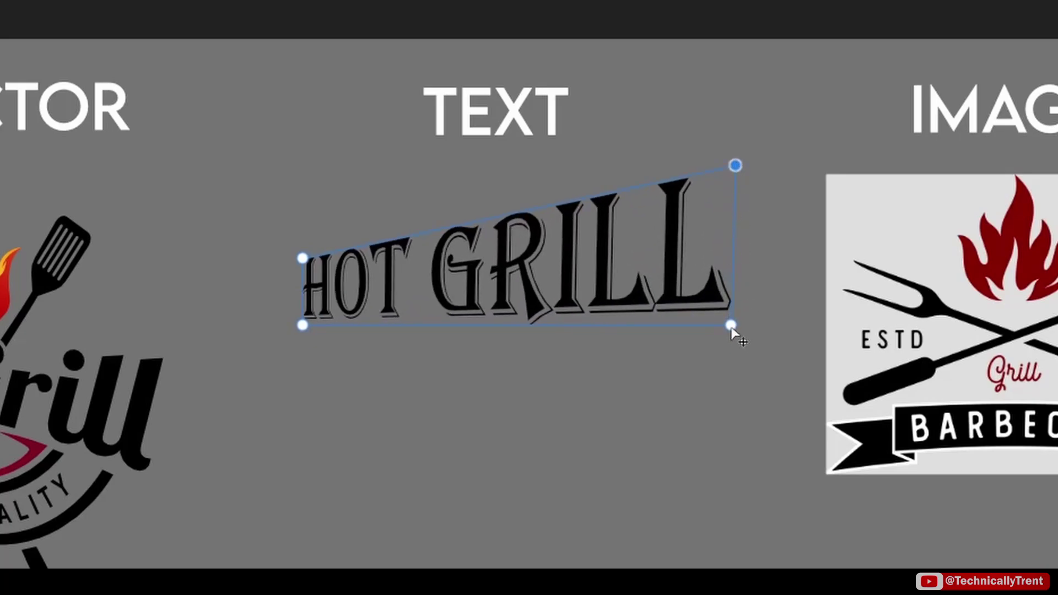
left_click_drag(730, 326, 734, 435)
left_click(512, 456)
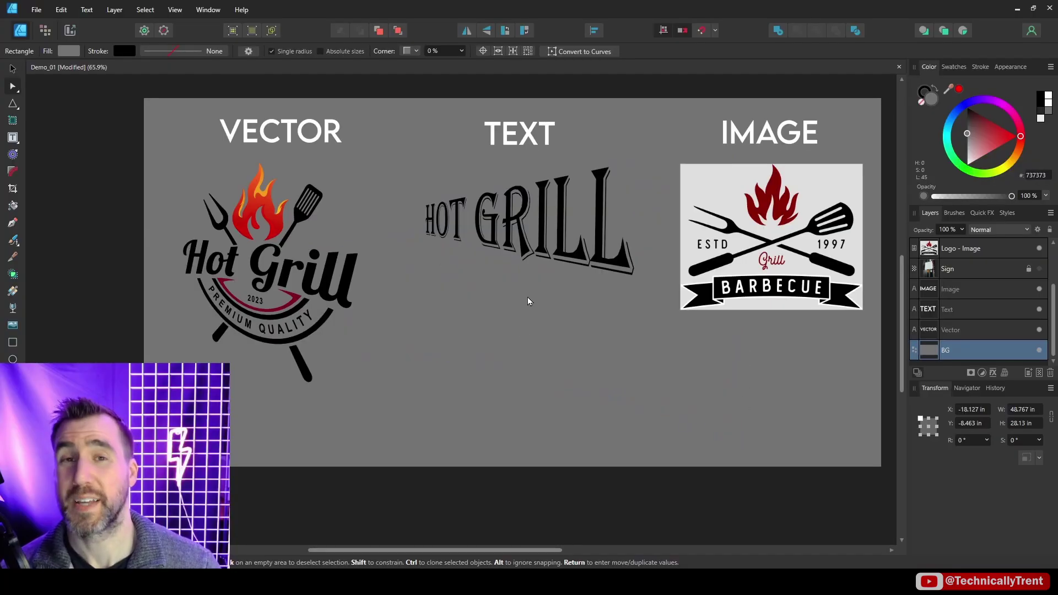
- Apply a Perspective warp to Logo - Image and drag its four corners into a skewed quadrilateral
scroll(650, 247, "right", 1)
left_click(779, 215)
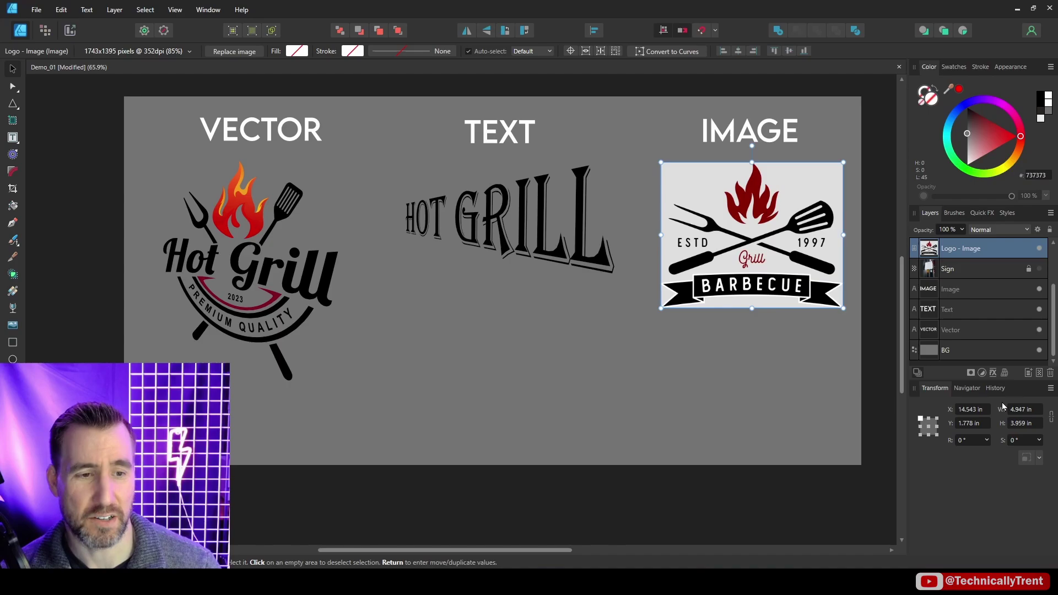
left_click(1004, 373)
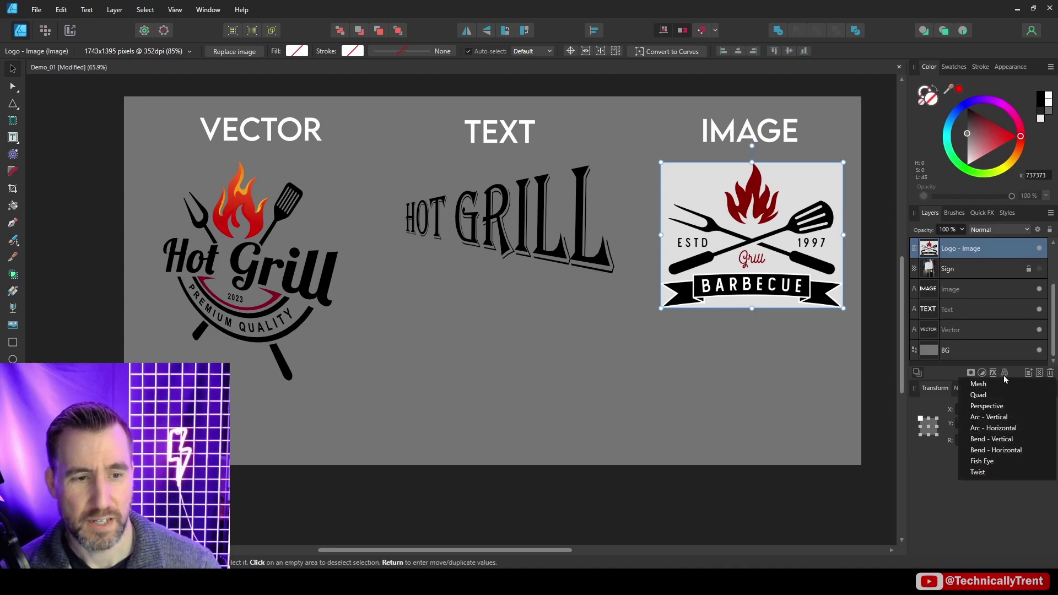
left_click(987, 406)
left_click_drag(843, 163, 843, 154)
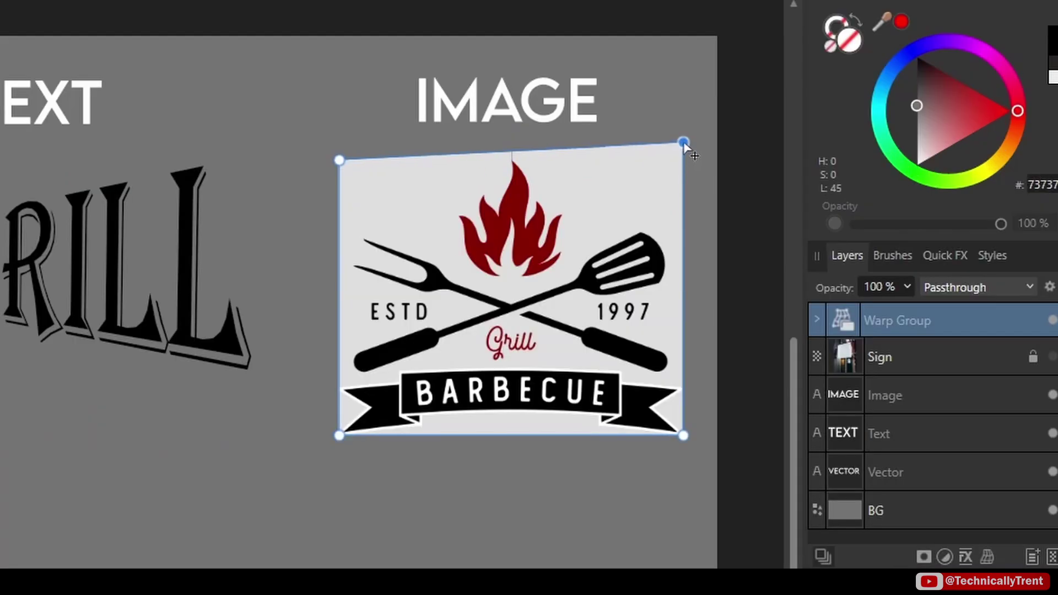
left_click_drag(684, 145, 635, 307)
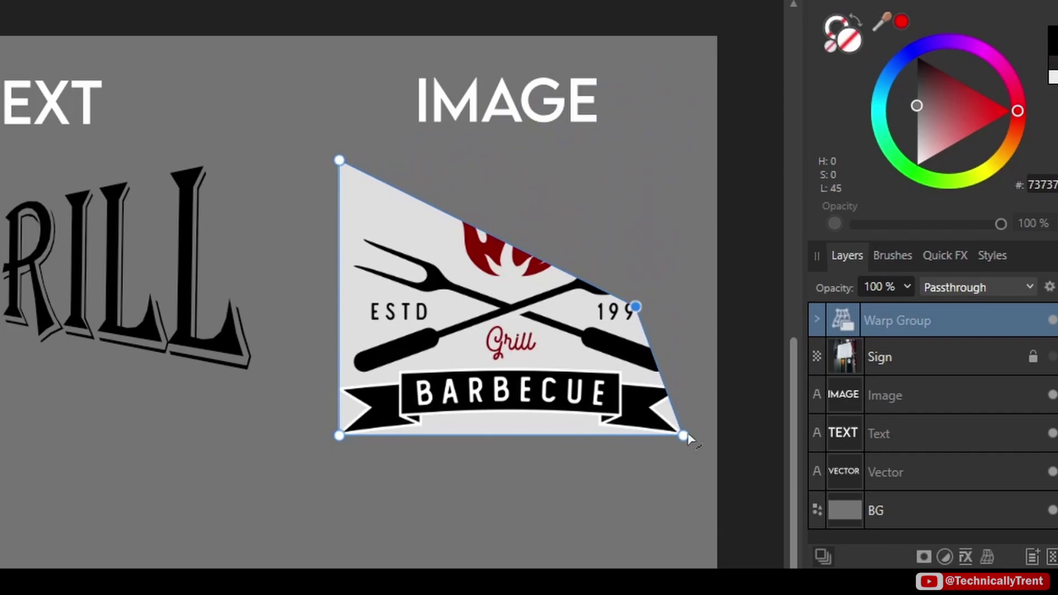
left_click_drag(683, 436, 659, 459)
left_click_drag(338, 437, 318, 482)
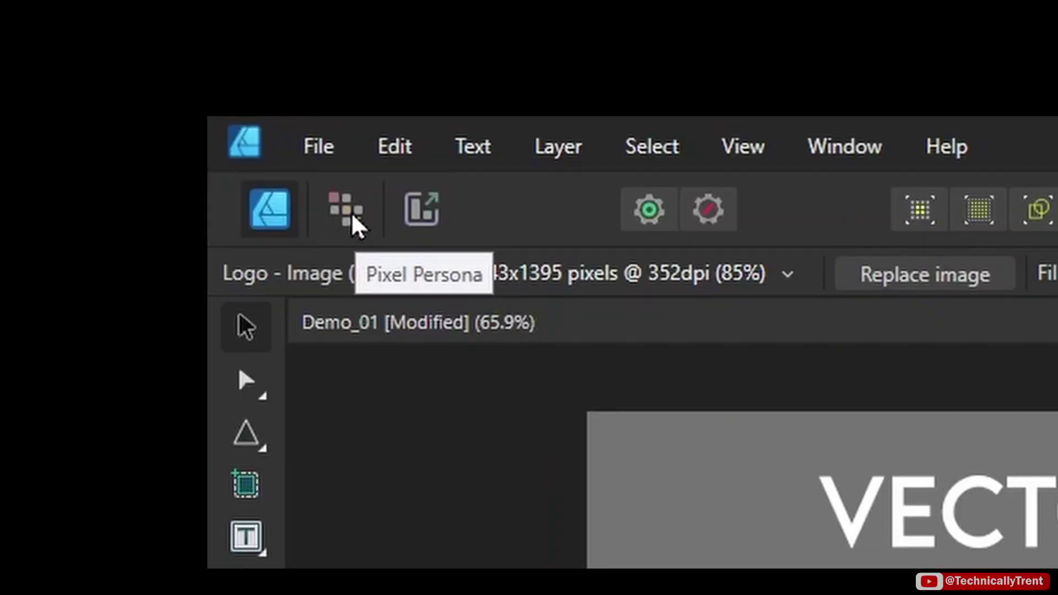
- Switch to the Pixel Persona to work on the barbecue logo image
left_click(351, 211)
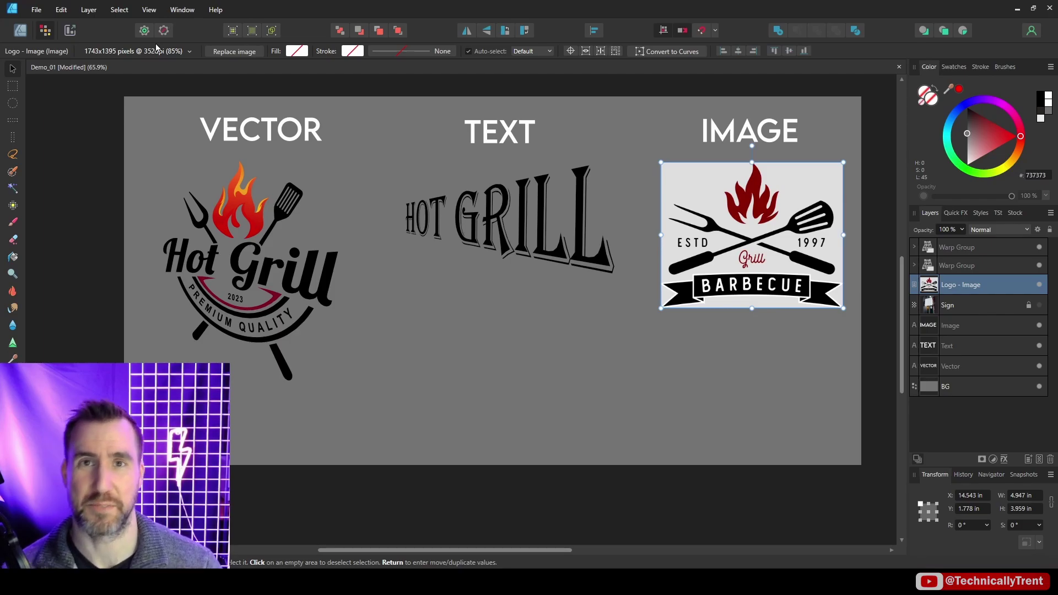
scroll(799, 158, "up", 1)
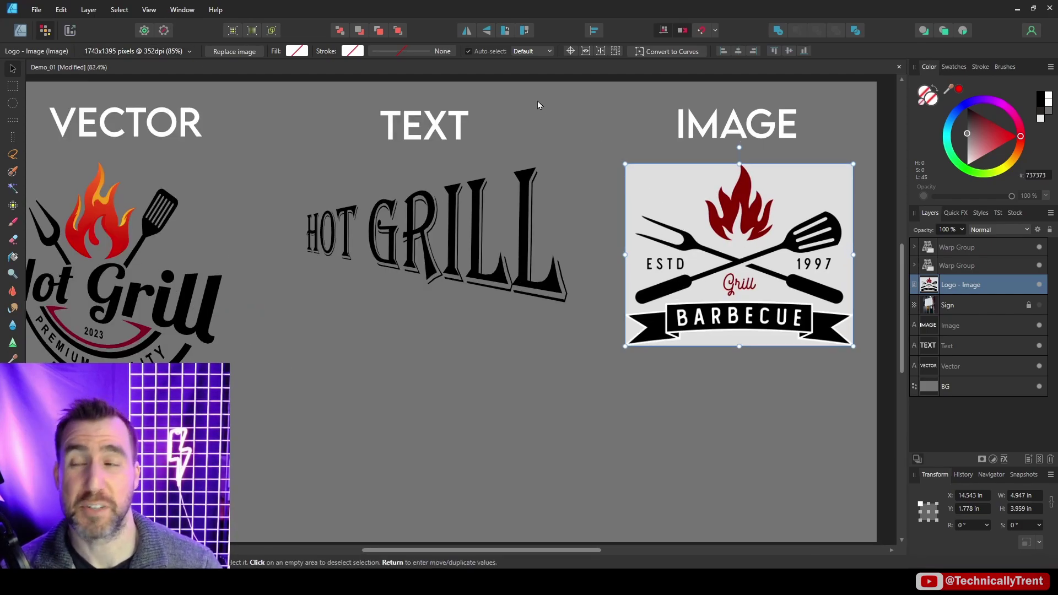
- Add a Perspective live filter to the barbecue image and pull its right corners inward
left_click(89, 9)
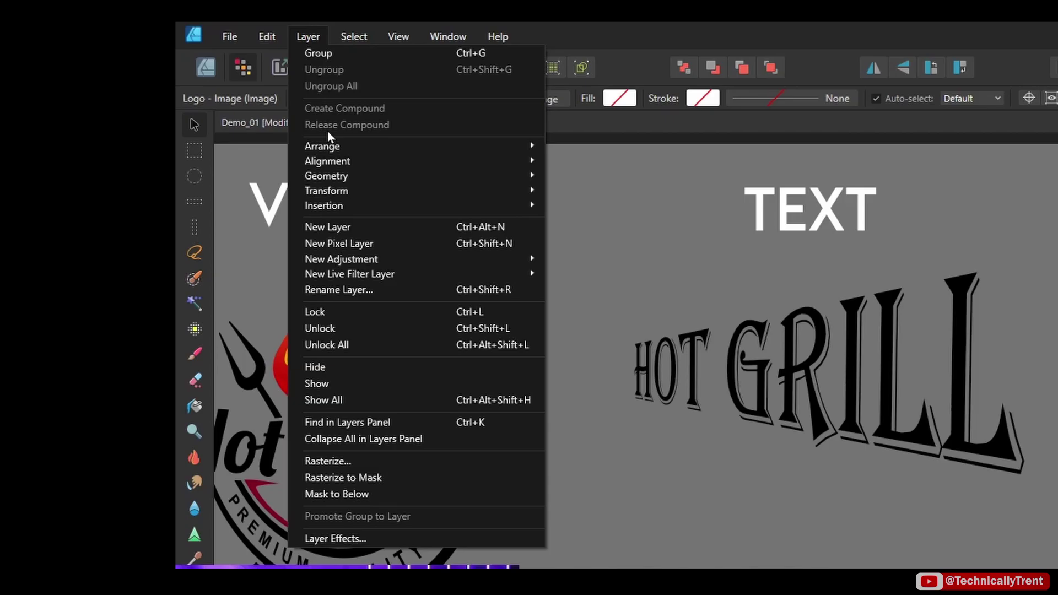
mouse_move(378, 278)
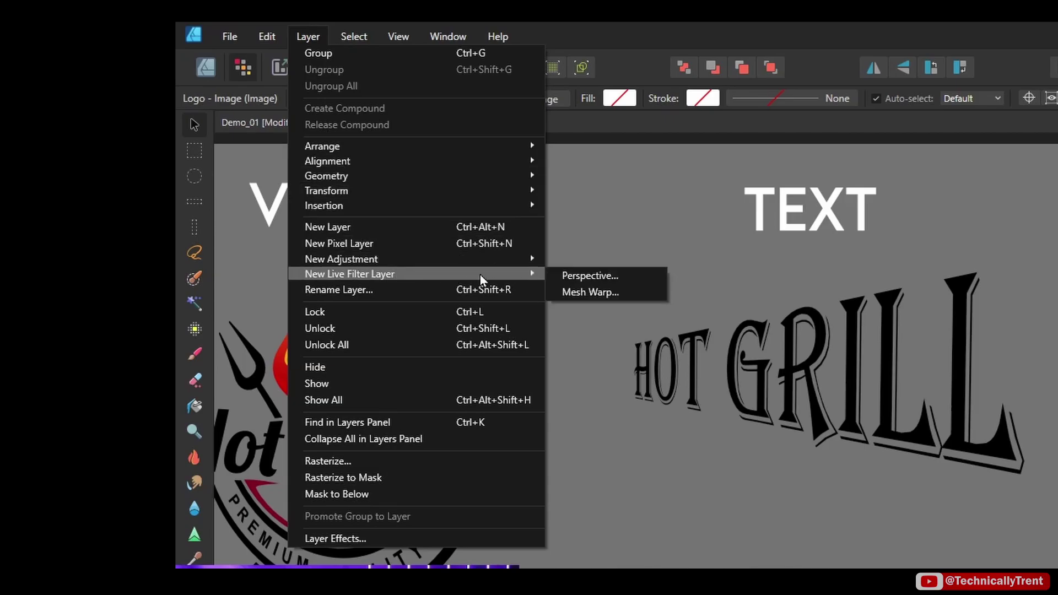
left_click(606, 275)
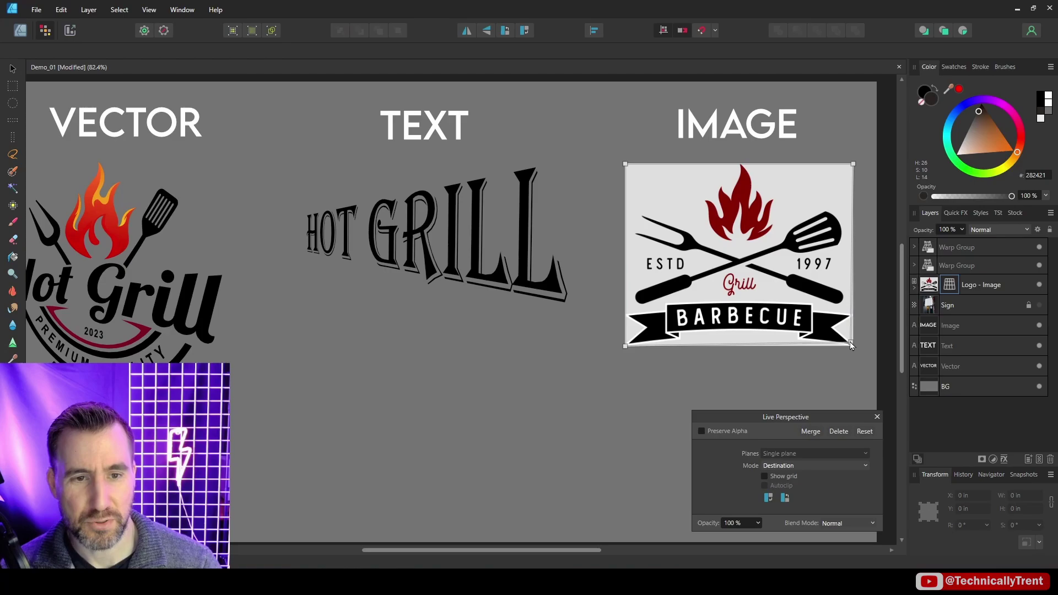
left_click_drag(850, 343, 822, 305)
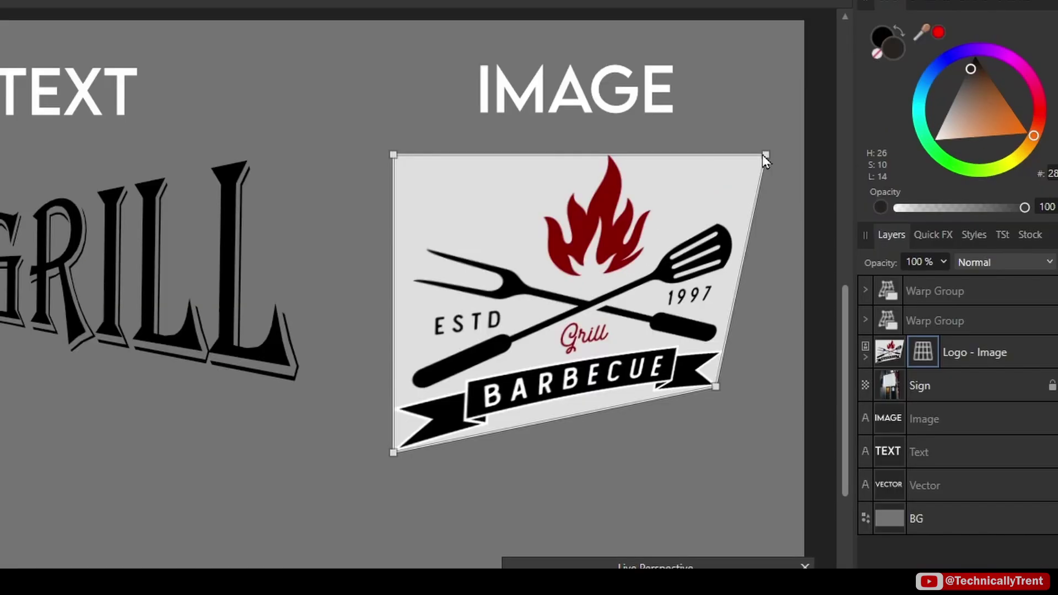
left_click_drag(763, 156, 691, 174)
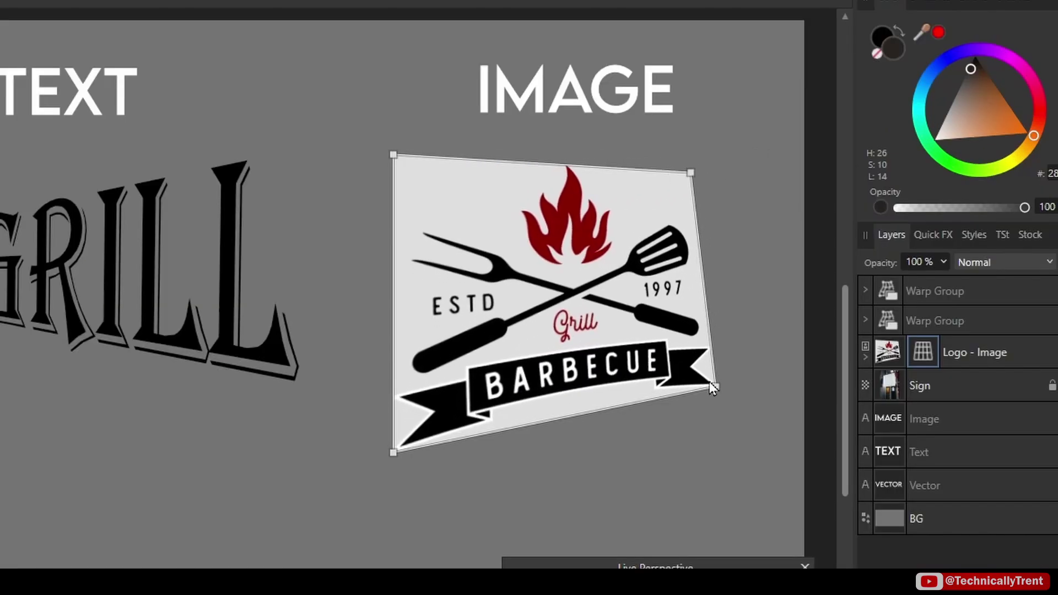
left_click_drag(714, 386, 687, 382)
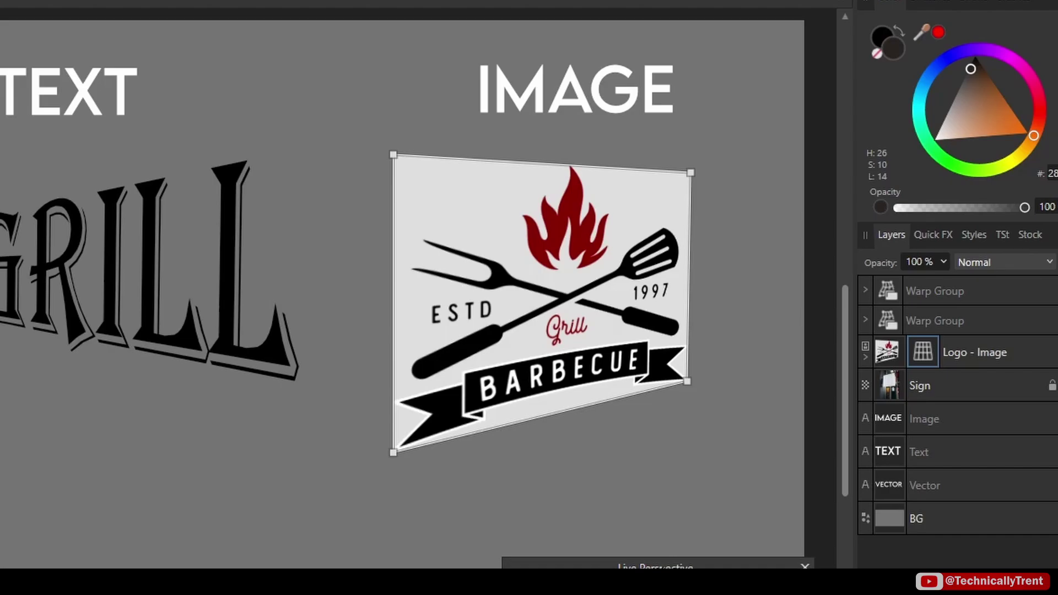
left_click_drag(660, 564, 832, 254)
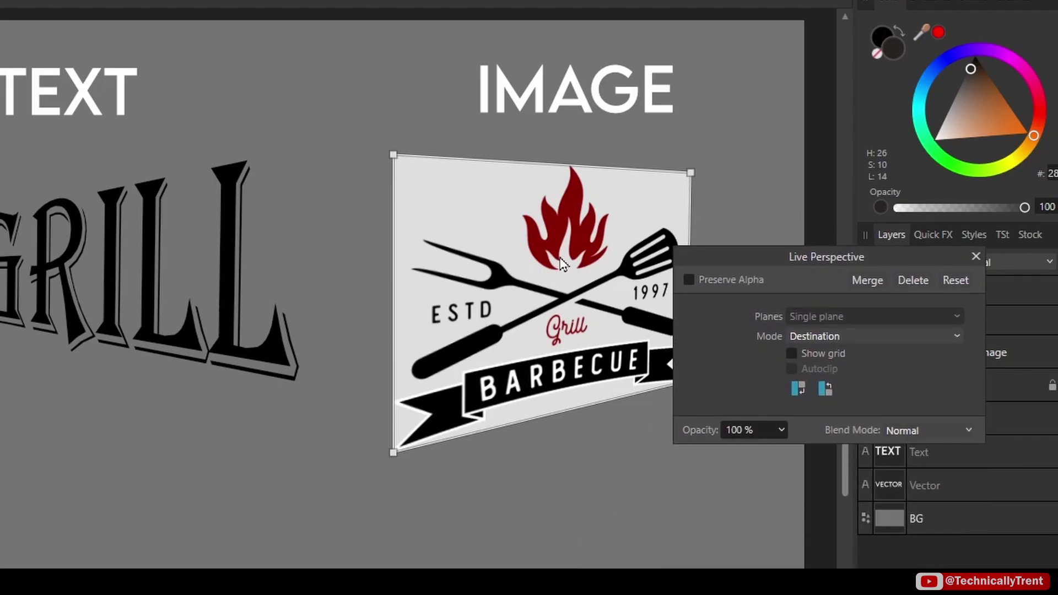
left_click(976, 256)
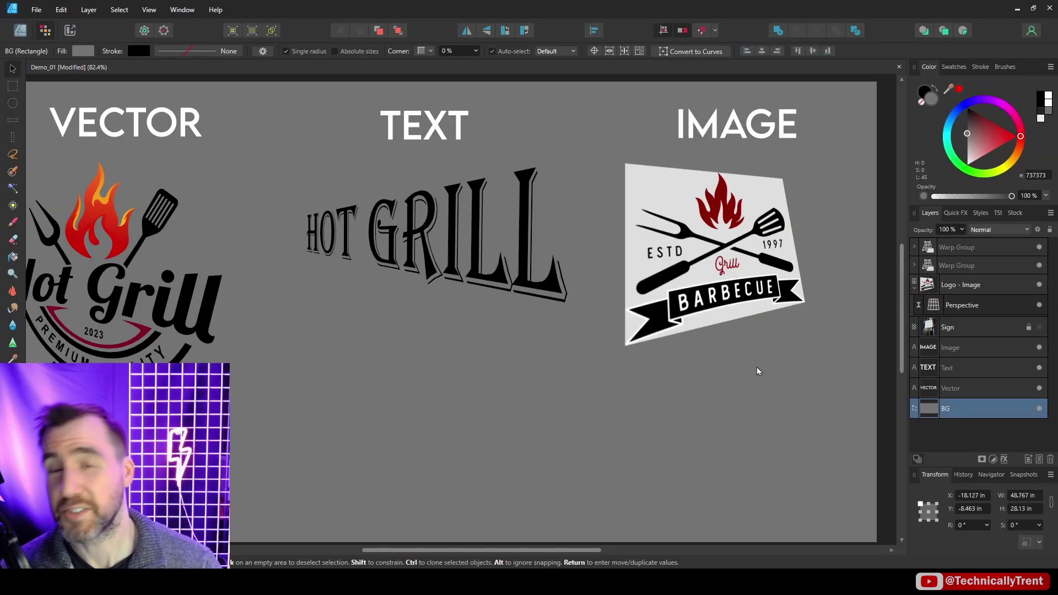
- Reopen the logo's Perspective filter and pull its right-hand corners inward again
left_click(657, 251)
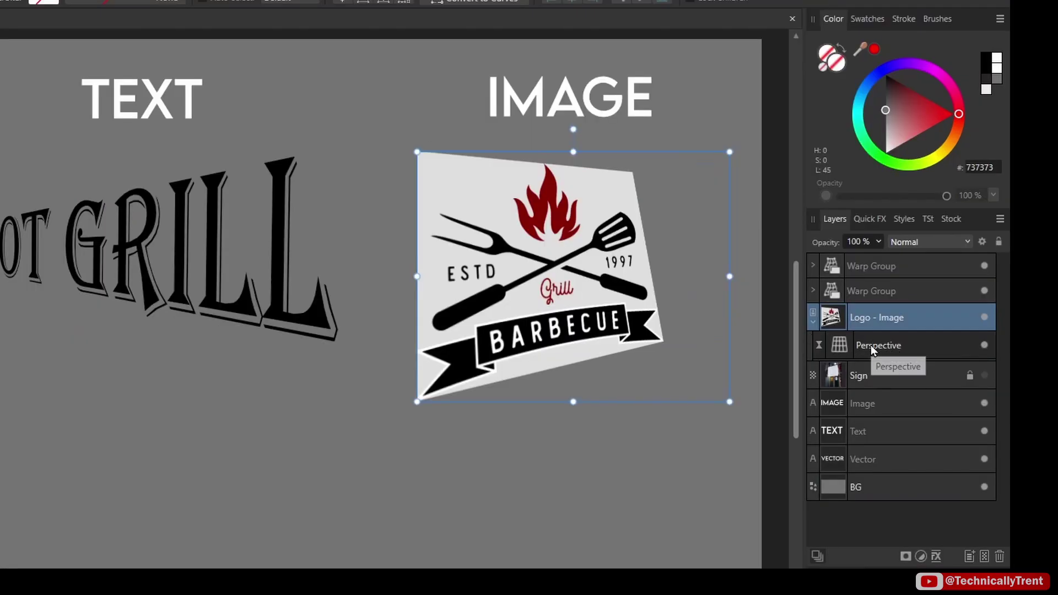
double_click(872, 345)
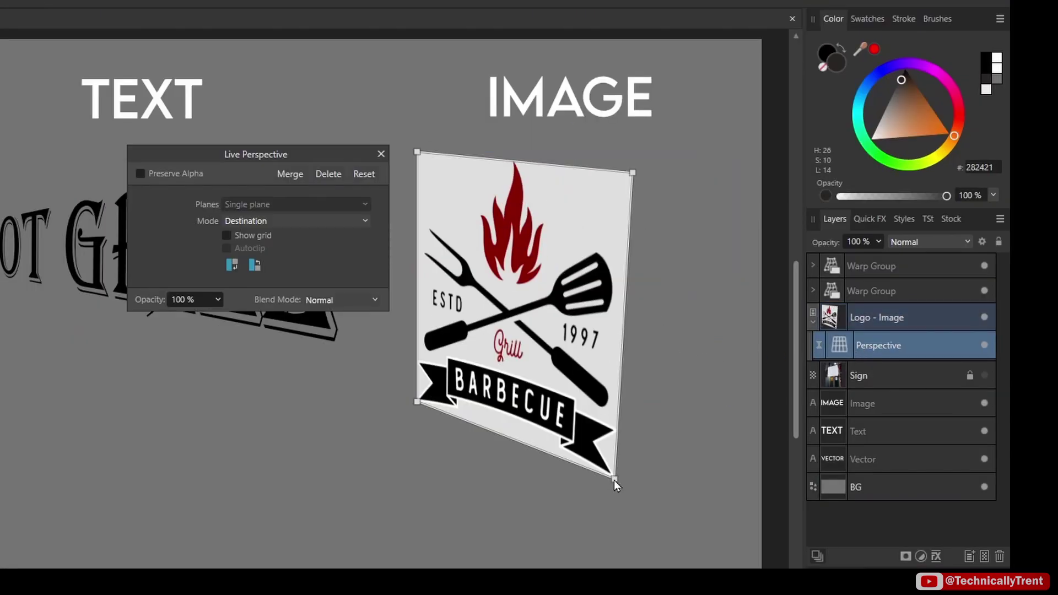
left_click_drag(614, 480, 577, 506)
left_click_drag(639, 171, 606, 155)
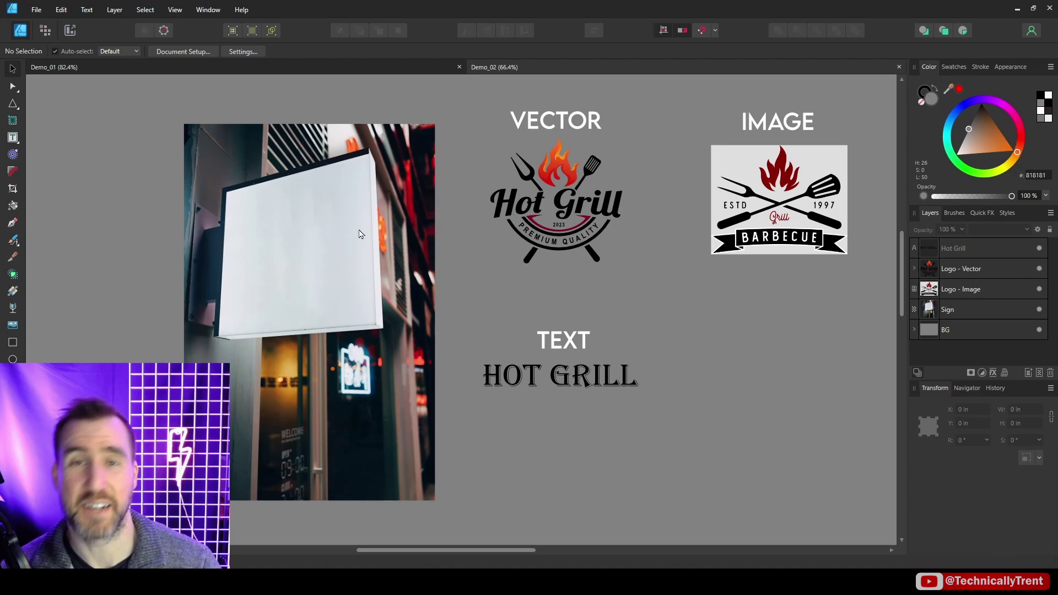
- Move the Logo - Vector group onto the sign and fit a Perspective warp to its angled face
left_click(576, 194)
left_click_drag(576, 171, 320, 226)
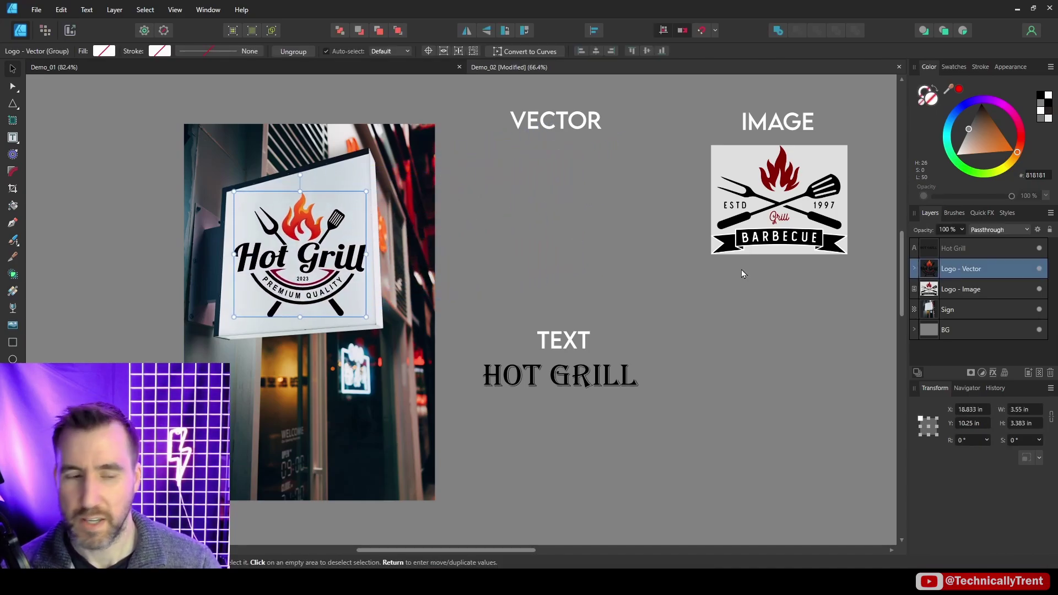
left_click(1006, 374)
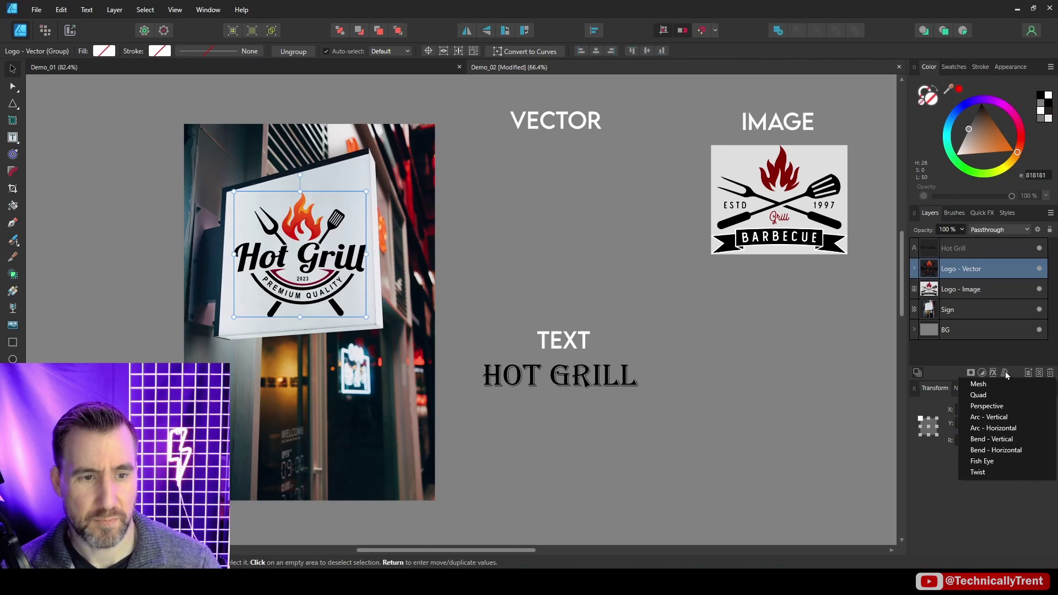
left_click(987, 406)
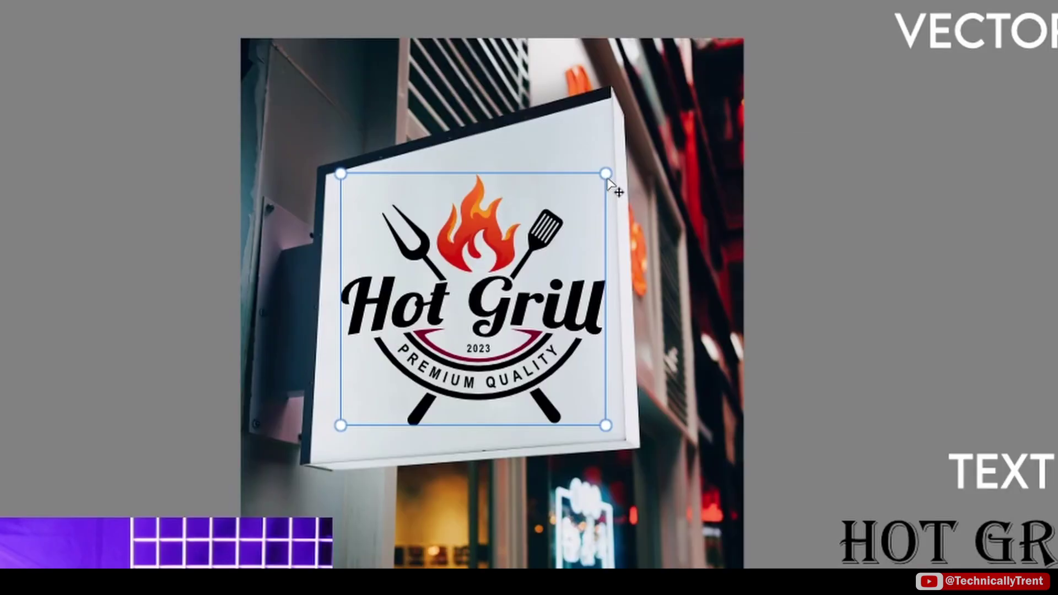
left_click_drag(366, 192, 357, 171)
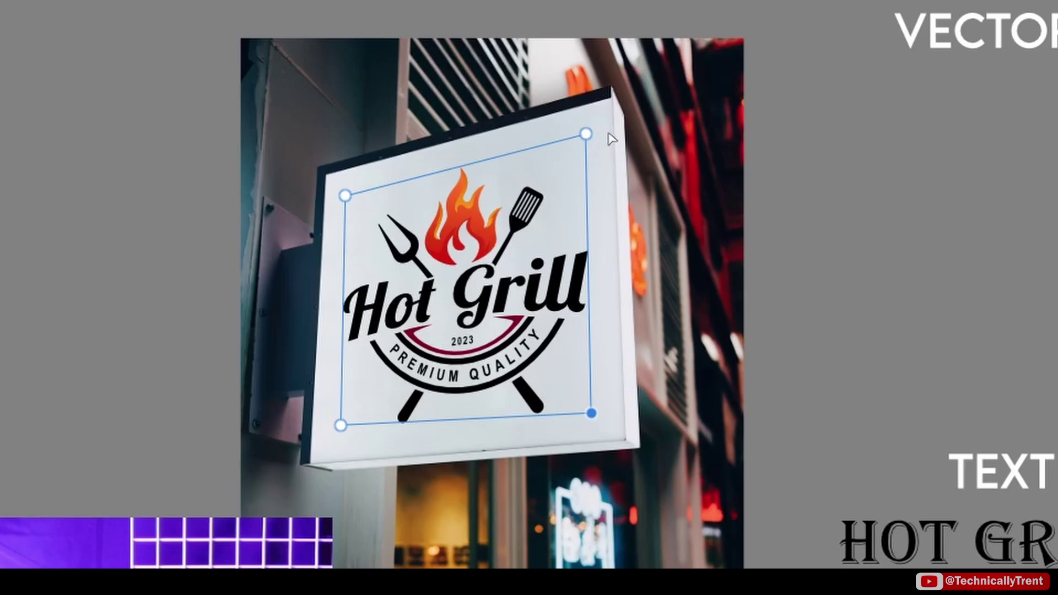
left_click_drag(585, 137, 586, 129)
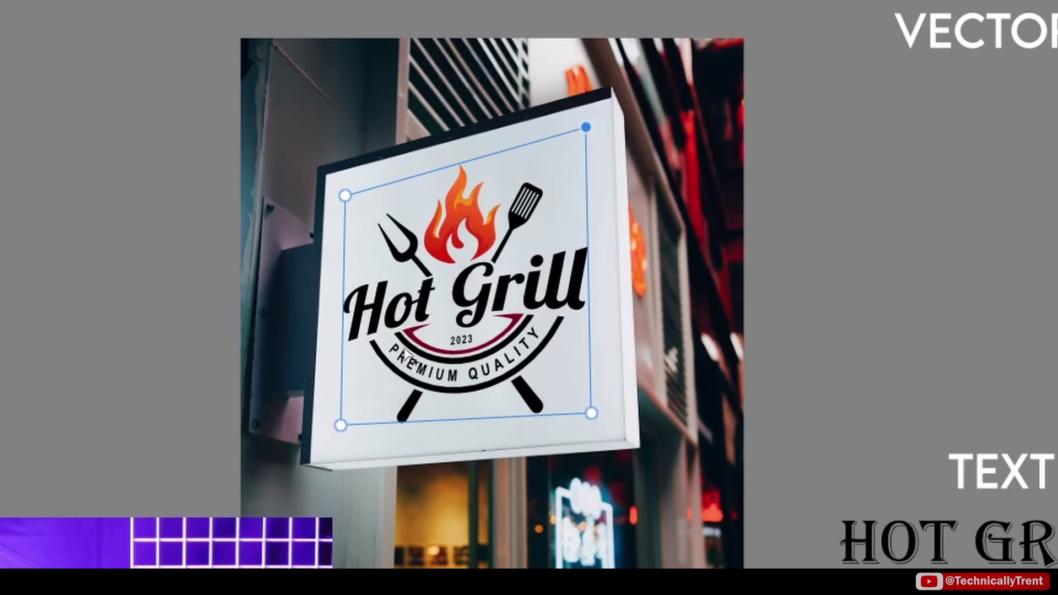
left_click_drag(340, 425, 346, 436)
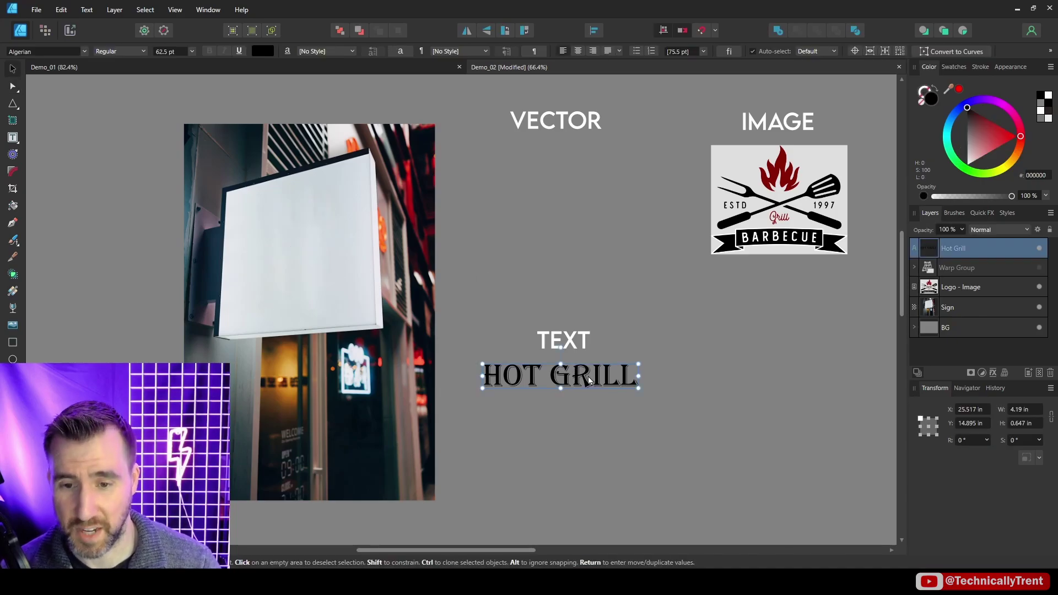
- Move the HOT GRILL text onto the sign and perspective-warp its corners to the sign's angle
left_click_drag(588, 380, 364, 238)
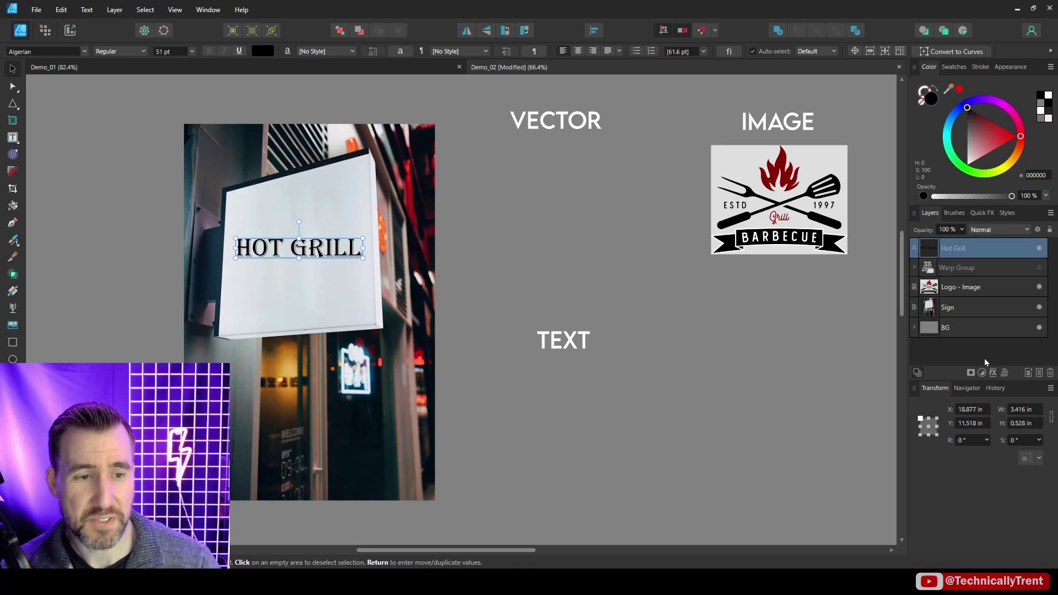
left_click(1005, 377)
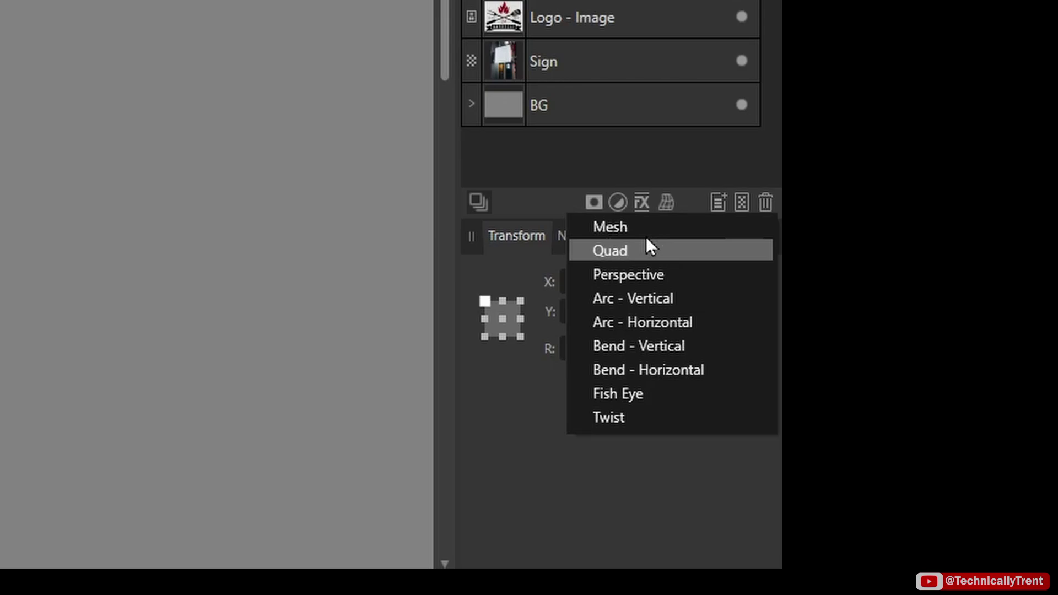
left_click(620, 273)
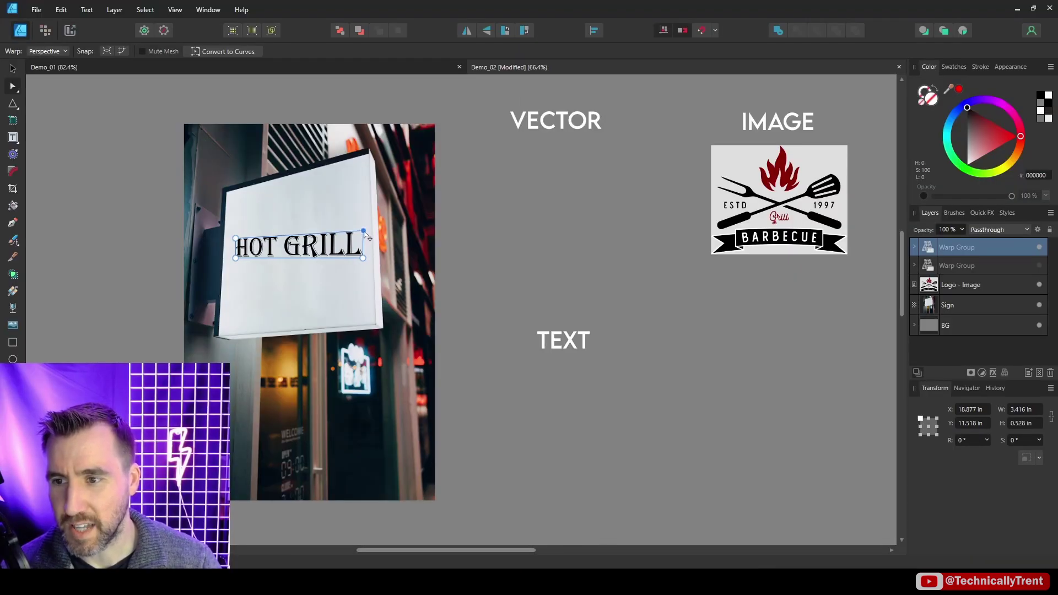
left_click_drag(366, 234, 359, 215)
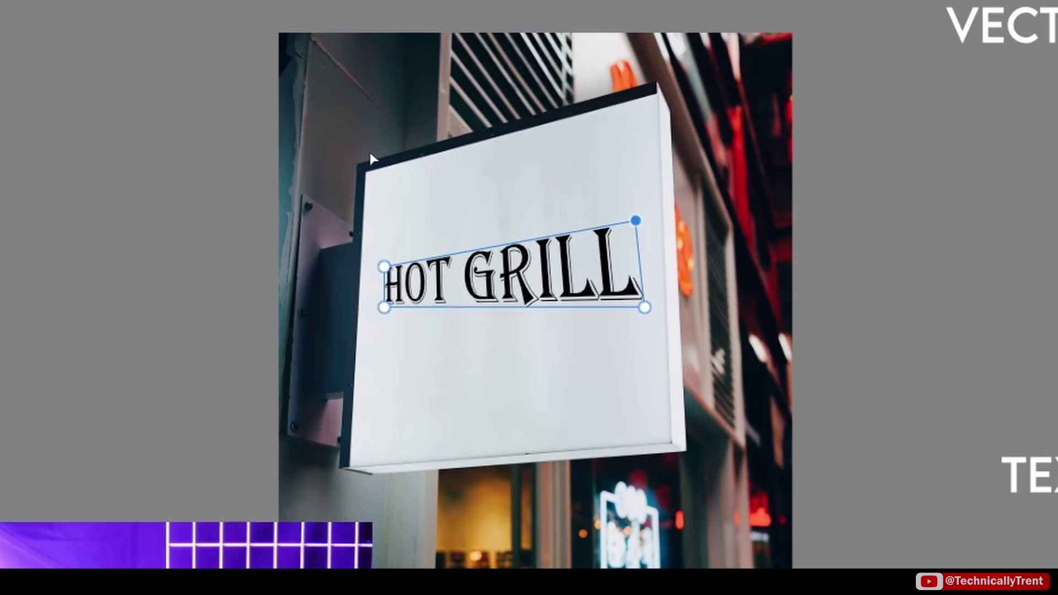
mouse_move(644, 307)
left_mouse_down()
mouse_move(636, 296)
mouse_move(649, 314)
mouse_move(638, 306)
left_mouse_up()
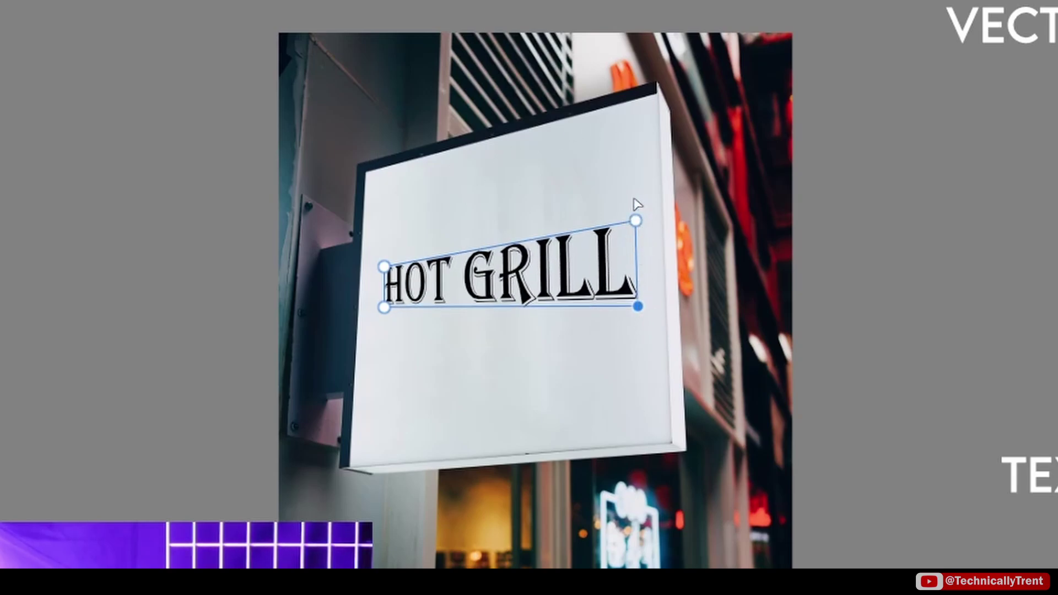
left_click_drag(384, 307, 382, 337)
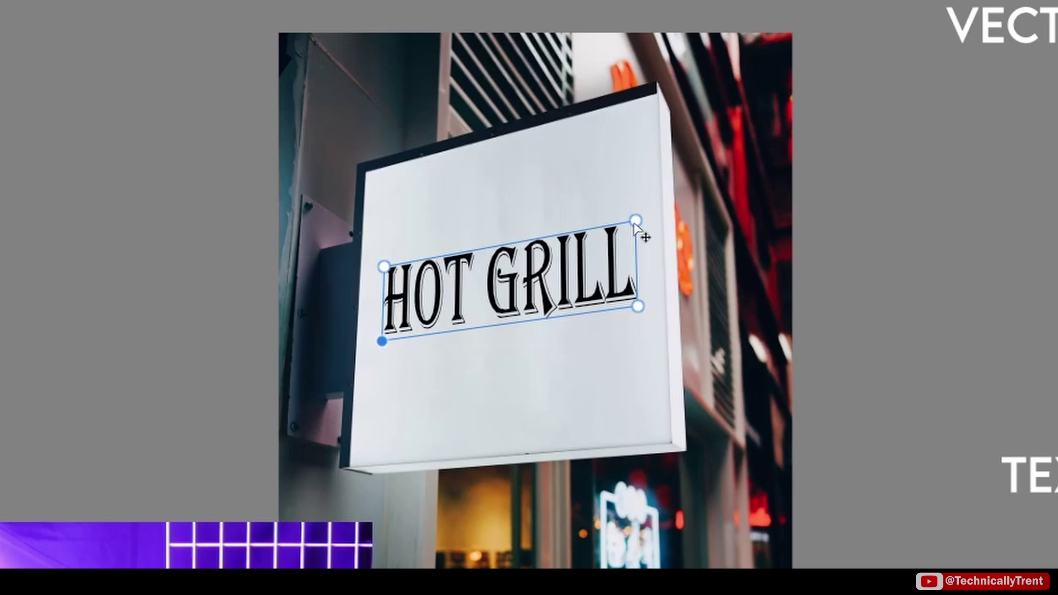
key("v")
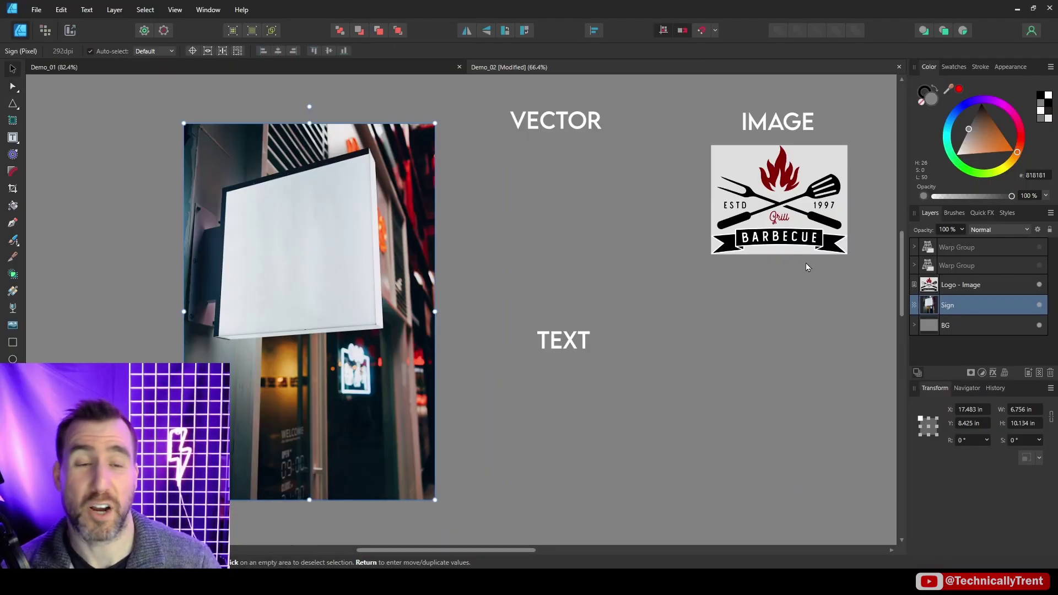
- Move Logo - Image onto the sign and fit a Perspective live filter to the sign's face
left_click(803, 190)
left_click_drag(819, 191, 337, 243)
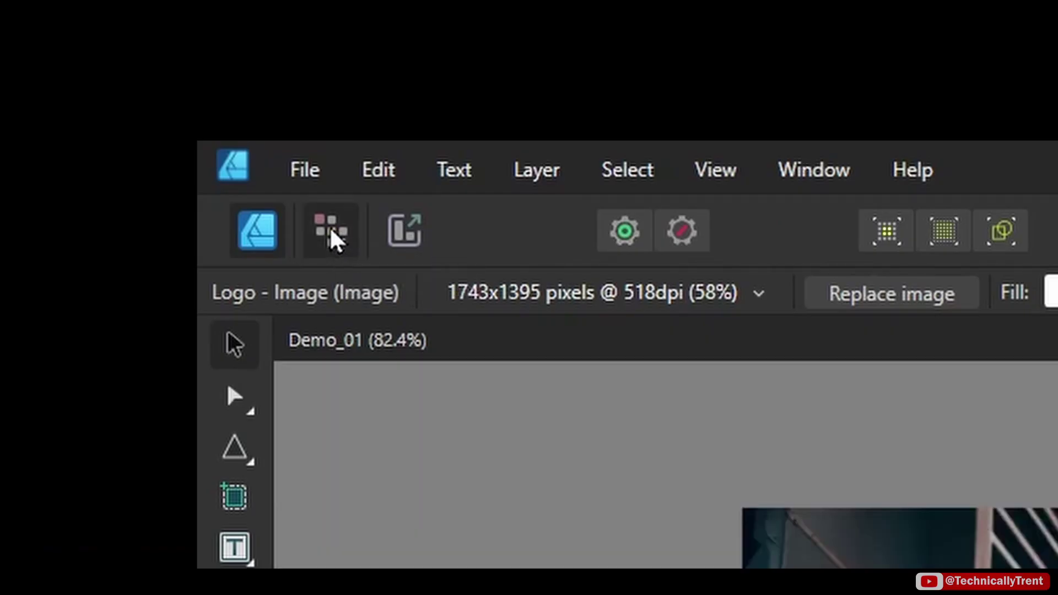
left_click(331, 232)
left_click(460, 177)
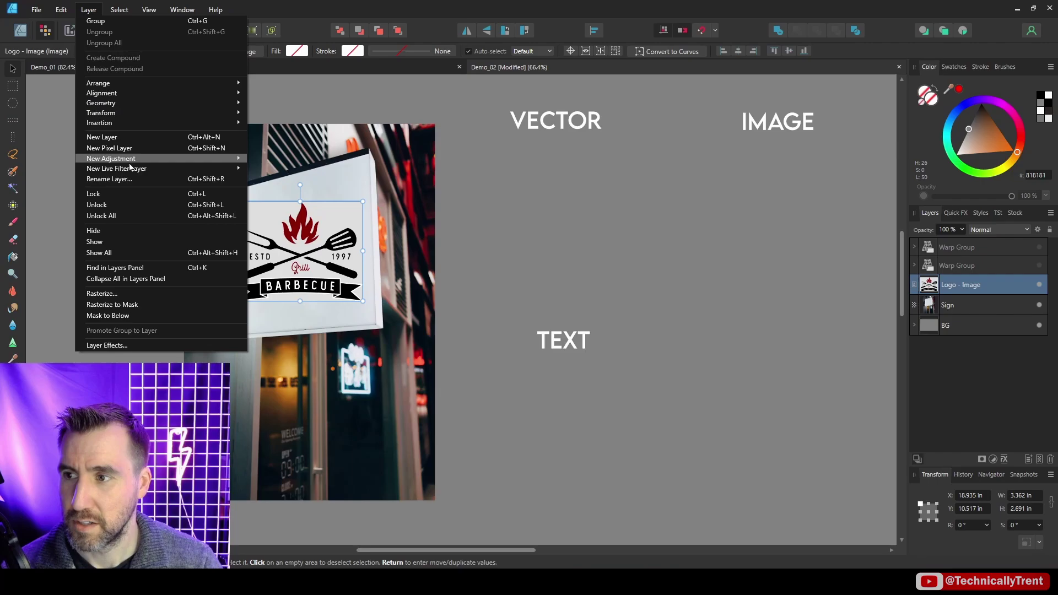
mouse_move(231, 168)
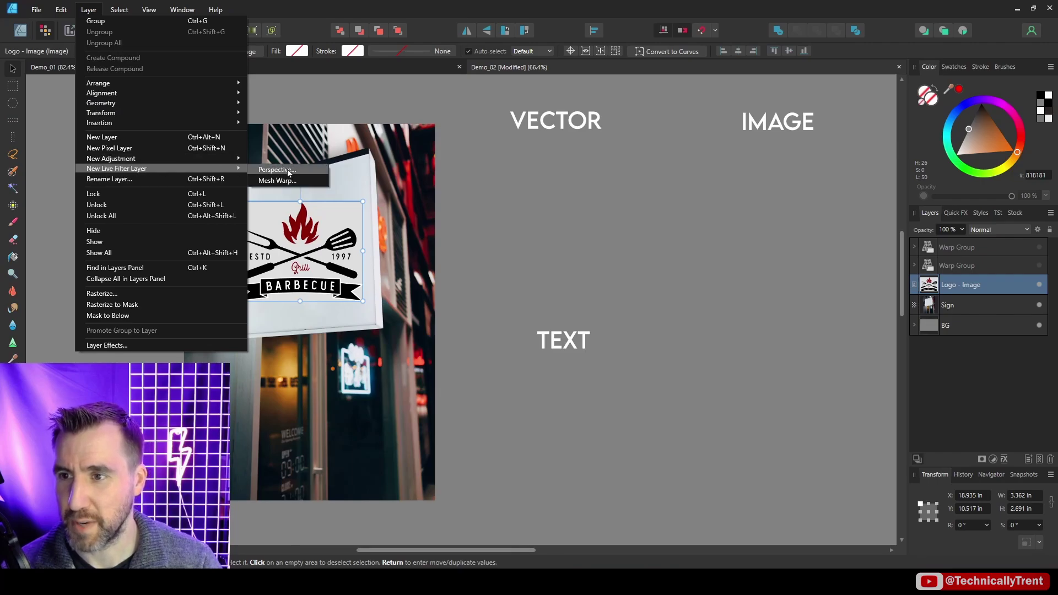
left_click(276, 170)
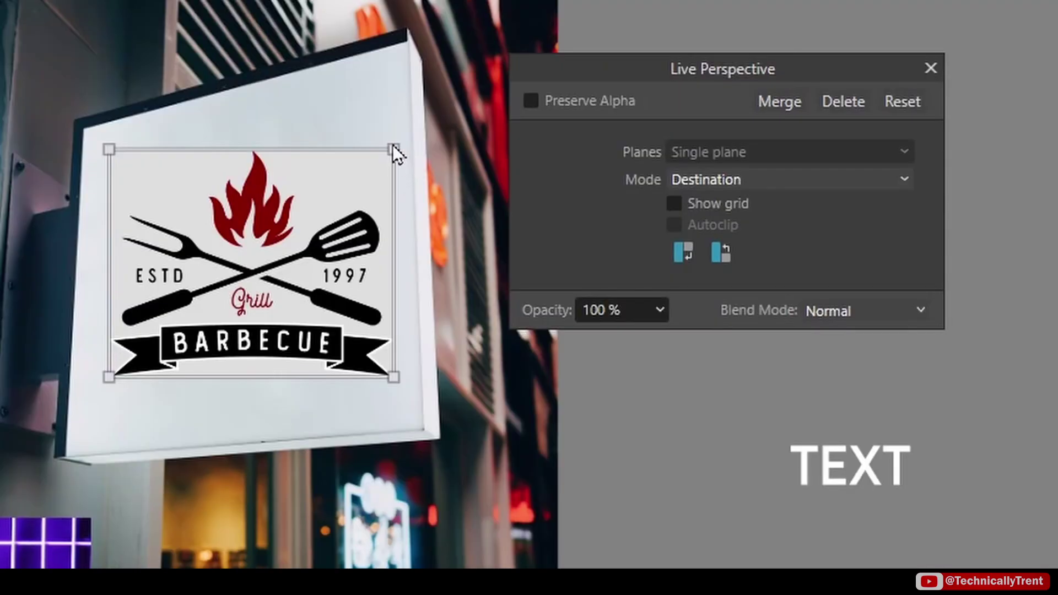
left_click_drag(394, 147, 368, 90)
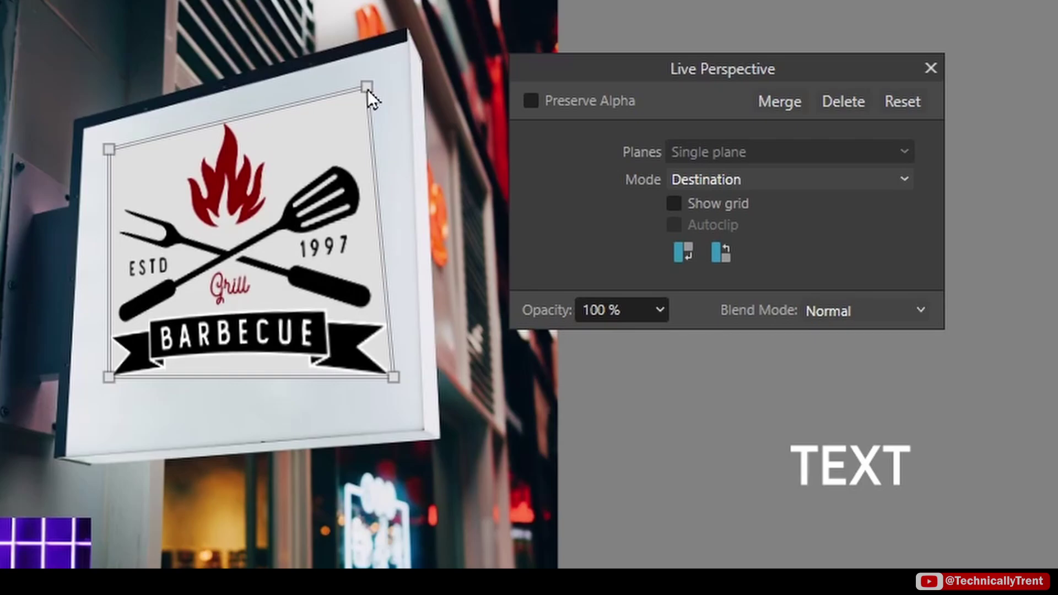
left_click_drag(108, 378, 96, 408)
left_click(476, 196)
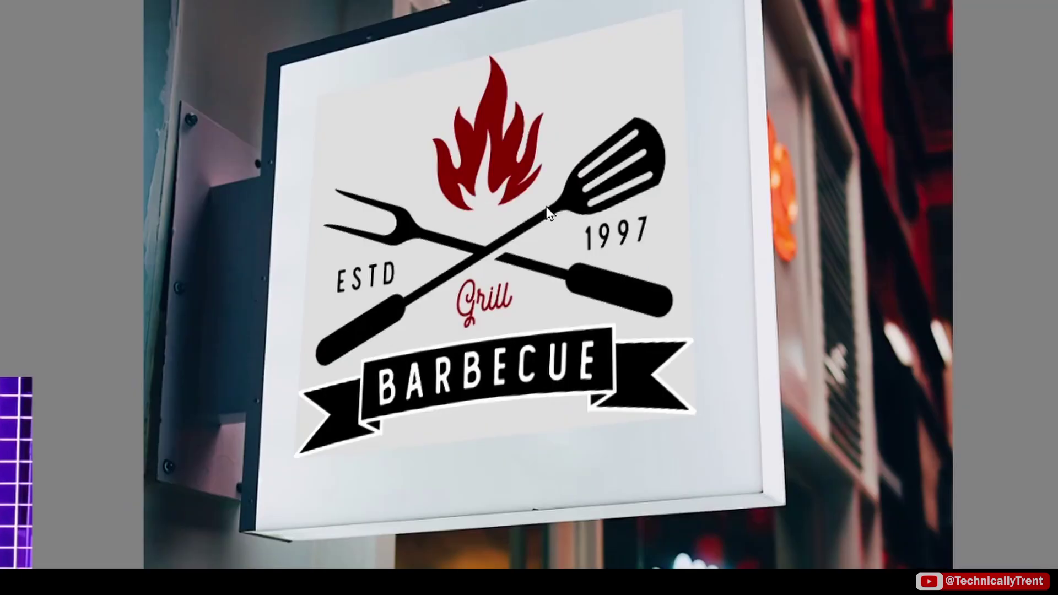
left_click(524, 294)
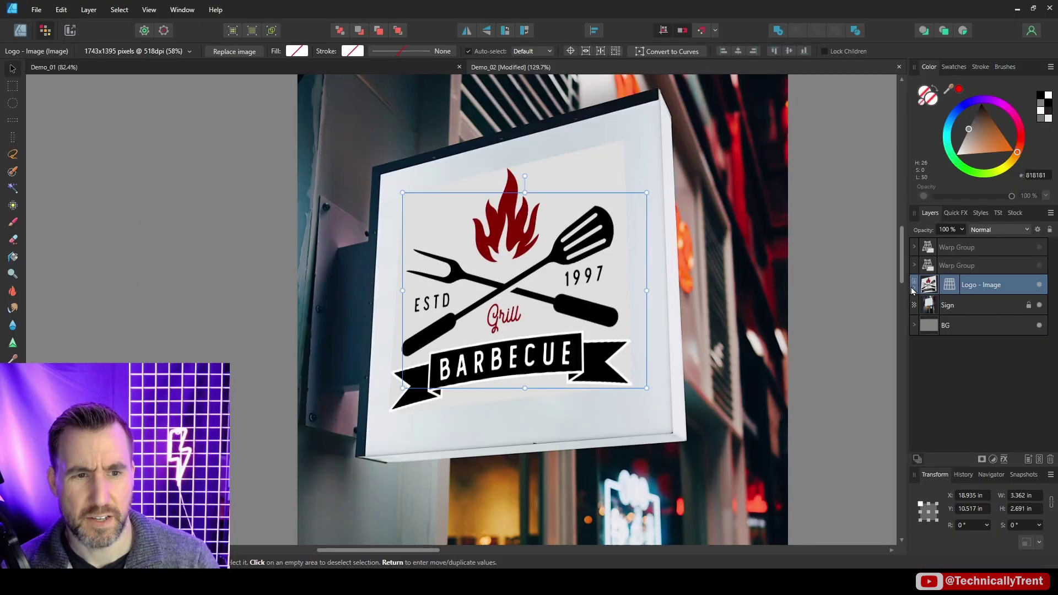
left_click(915, 285)
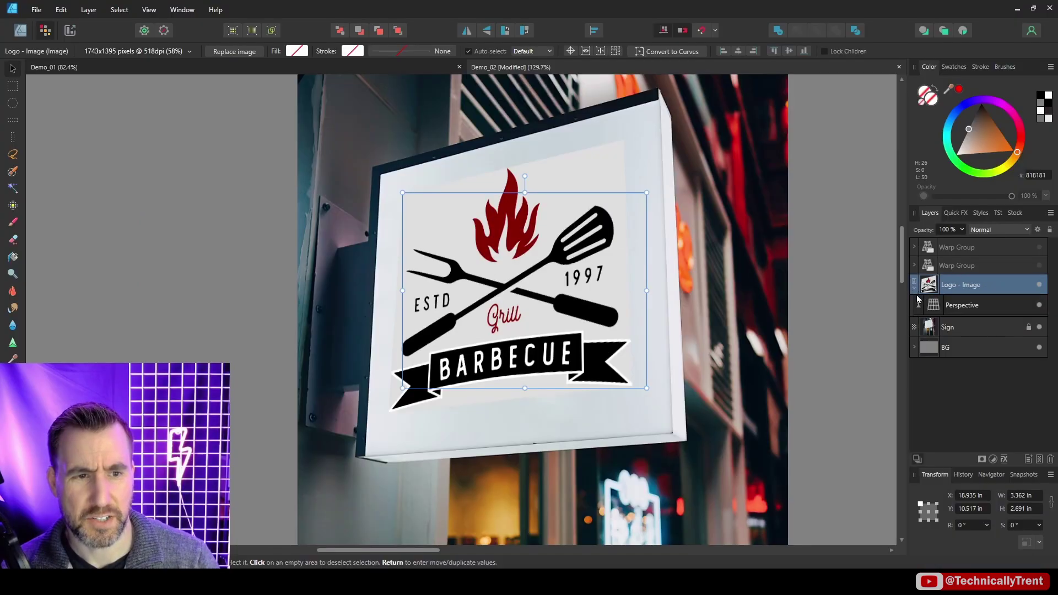
left_click(1040, 305)
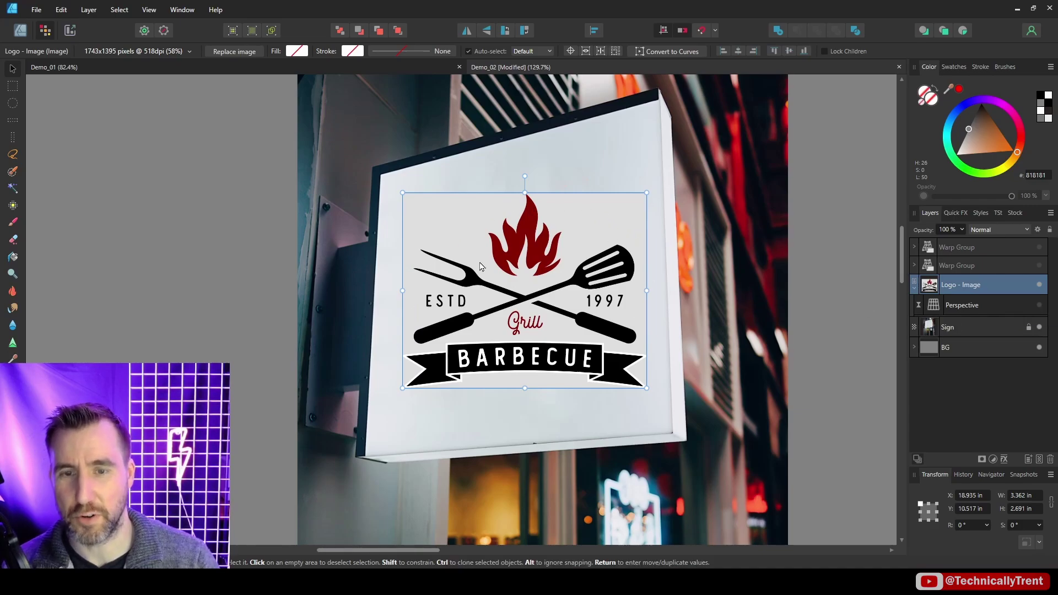
left_click(1039, 305)
left_click(599, 155)
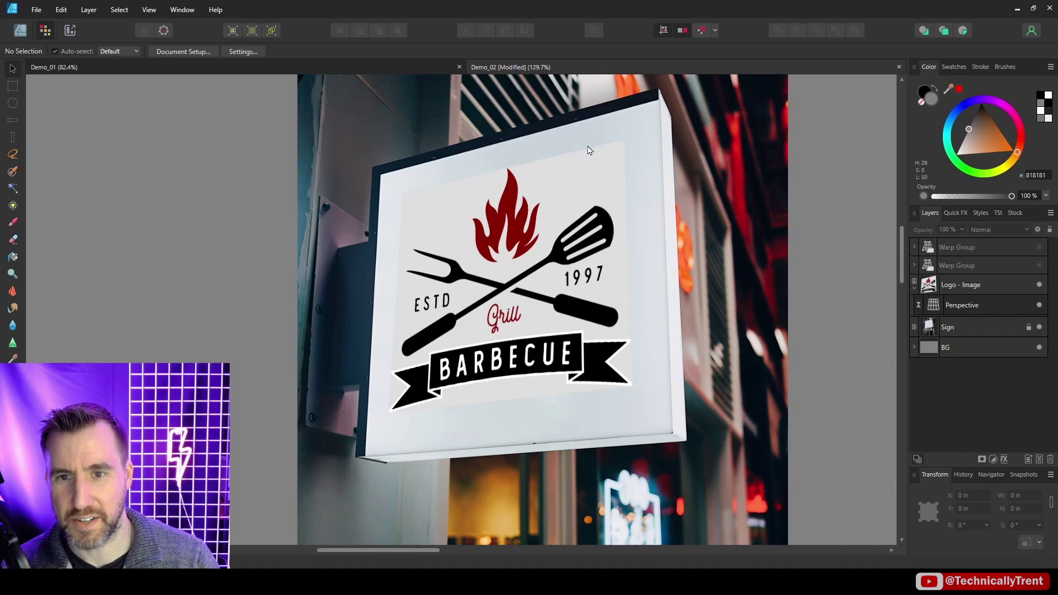
- Nudge a perspective corner of the barbecue image on the Demo_02 sign slightly upward
left_click_drag(492, 175, 494, 159)
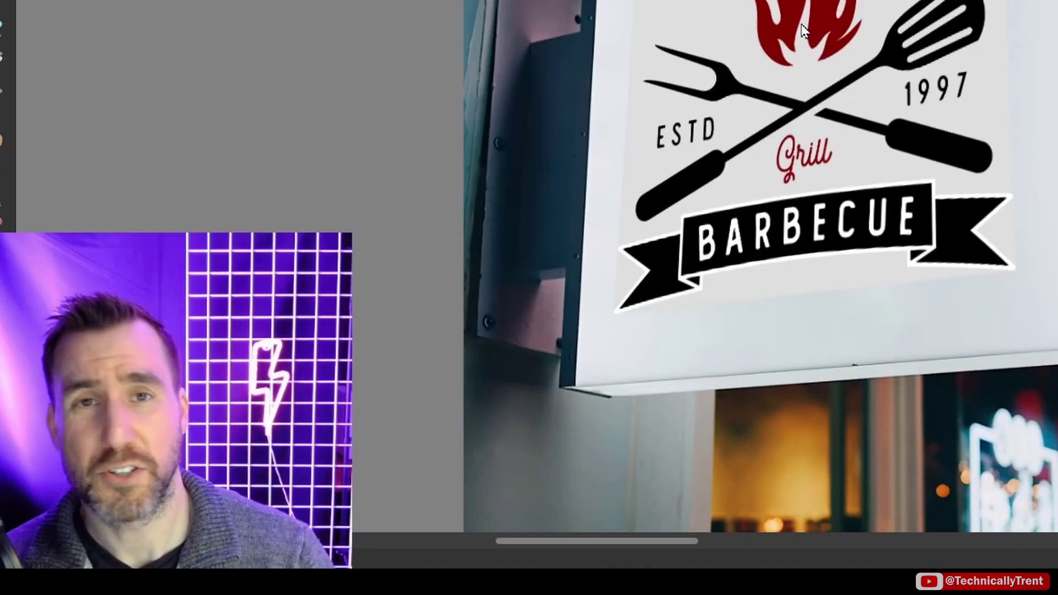